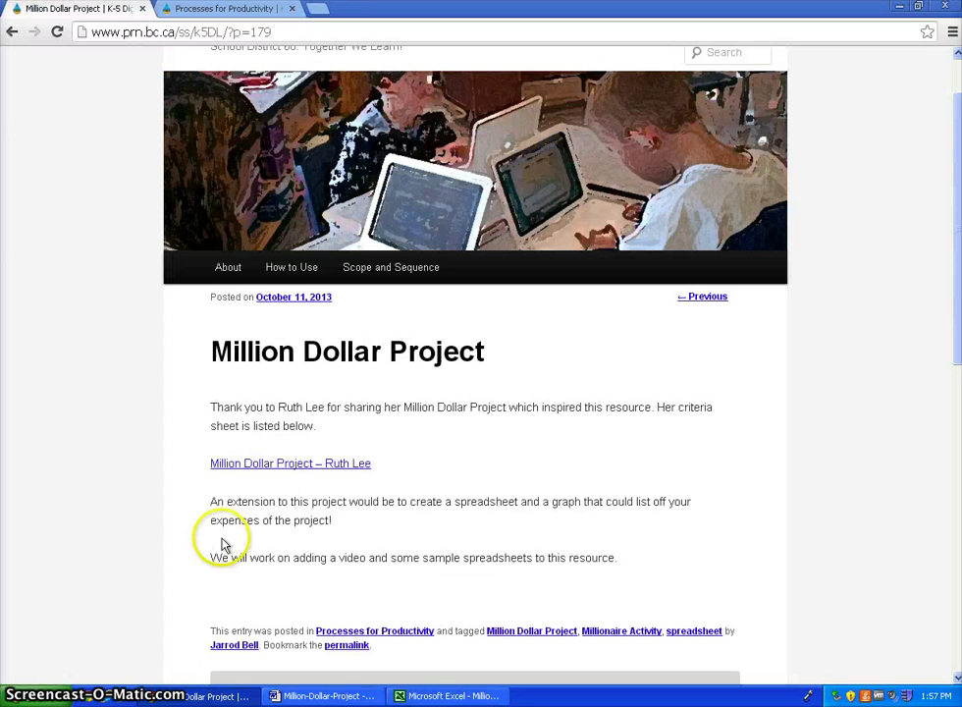
Switch from Chrome to the MillionDollars workbook with the item costs and 1094400 total
left_click(416, 697)
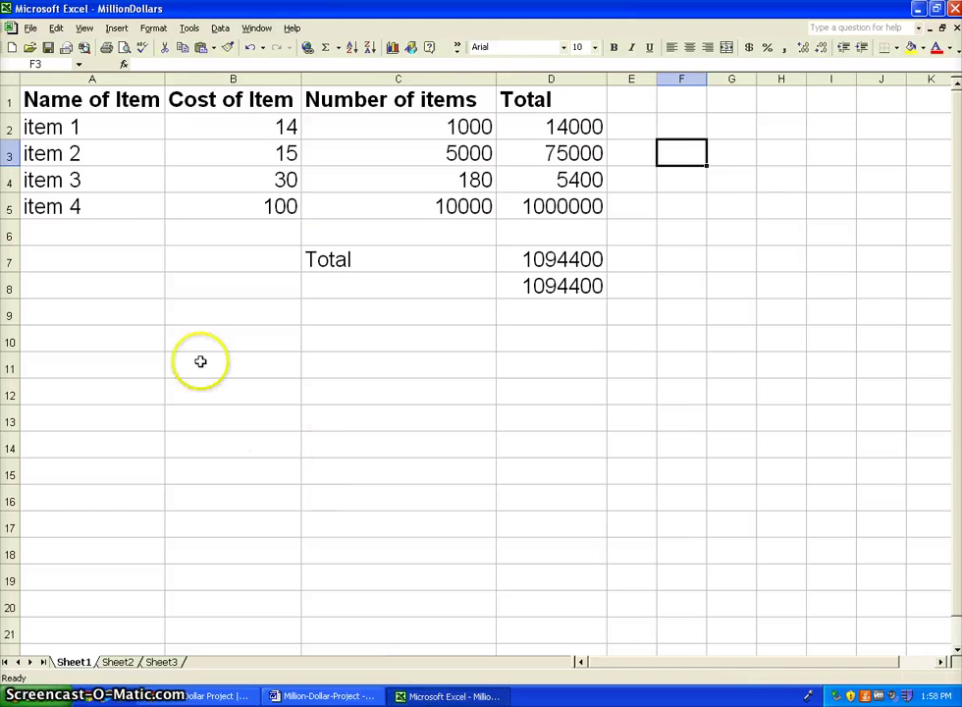
left_click(456, 133)
left_click(547, 128)
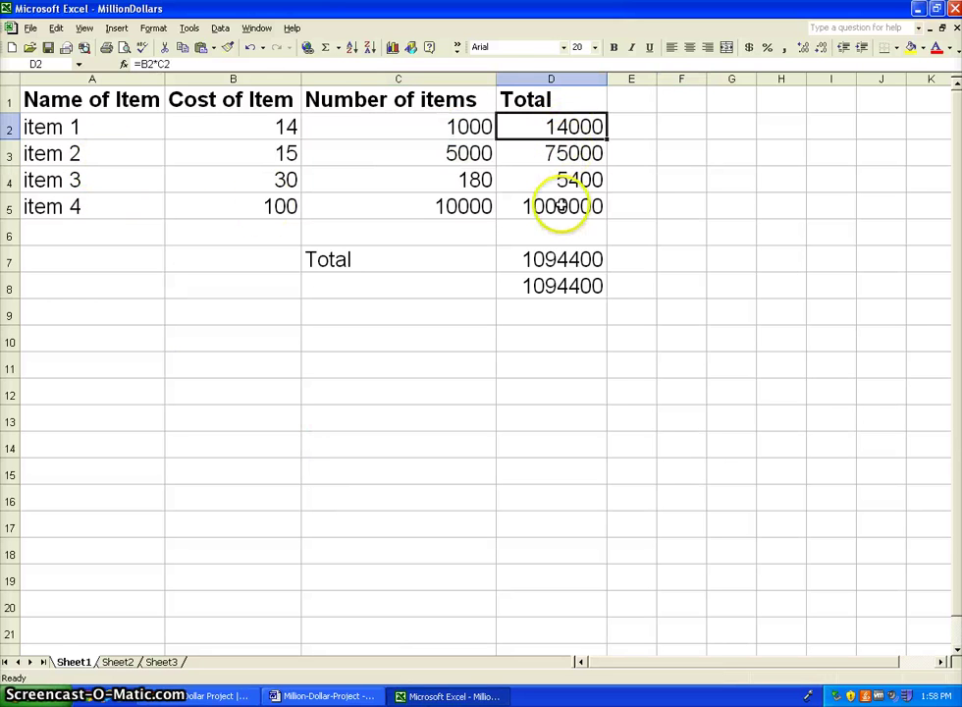
left_click(579, 258)
left_click(573, 292)
left_click(434, 316)
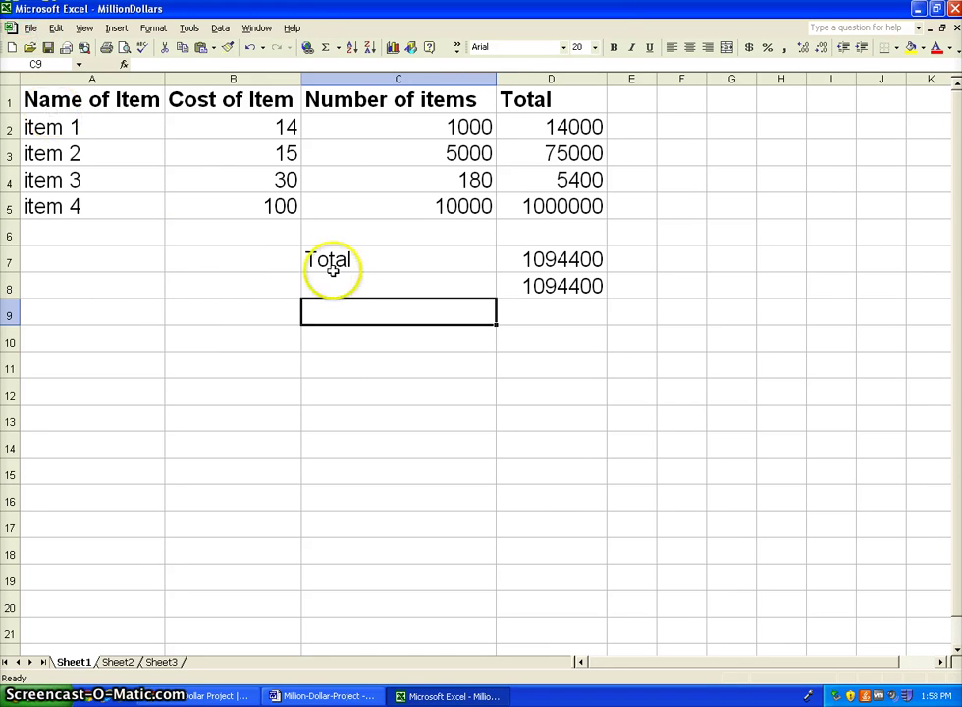
left_click(170, 265)
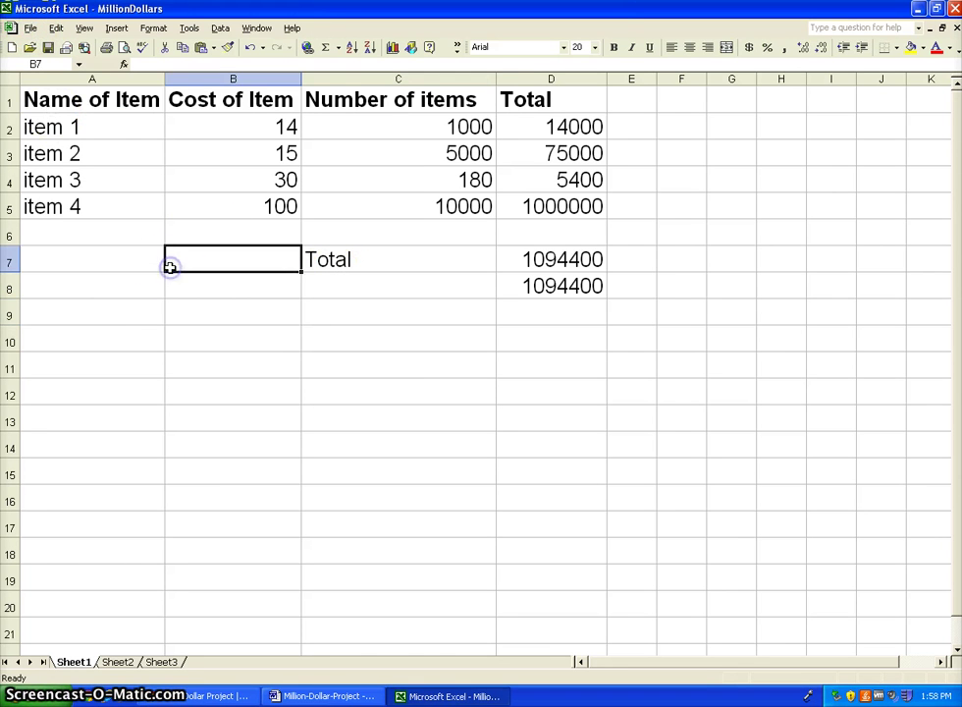
Select the item table A1:D5 and start a Column chart, previewing the clustered column sample
left_click(69, 99)
left_click_drag(142, 114, 548, 208)
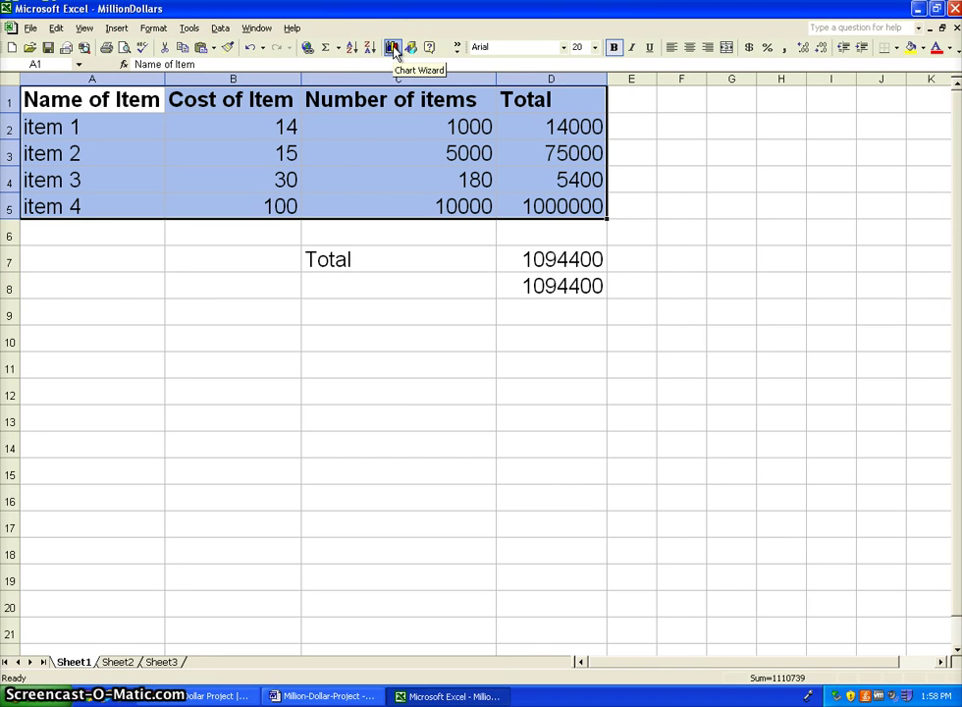
left_click(393, 48)
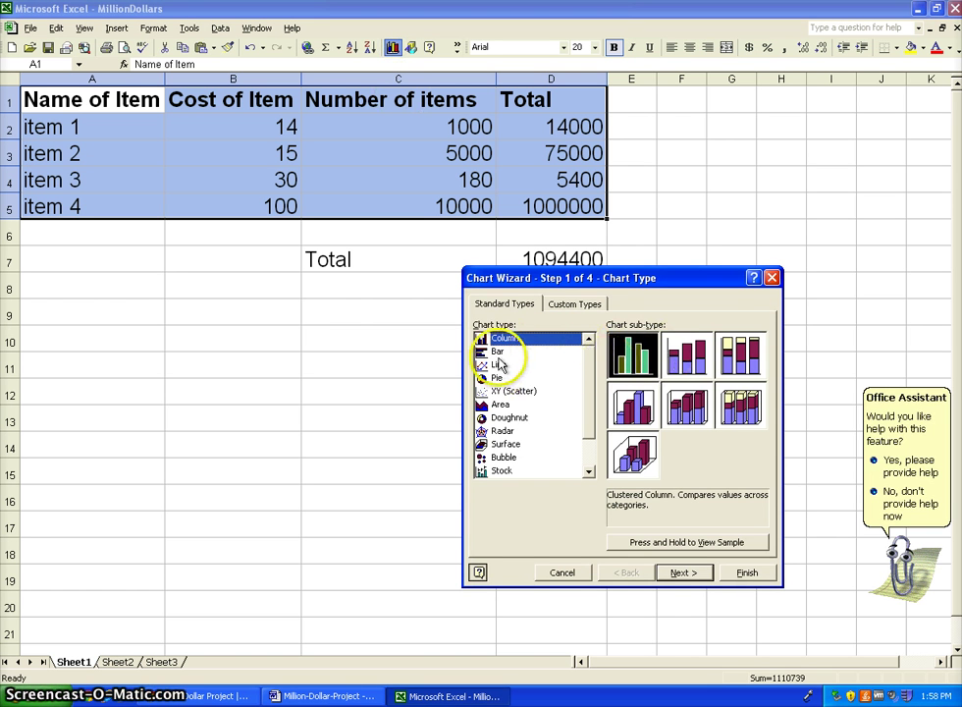
left_click(691, 548)
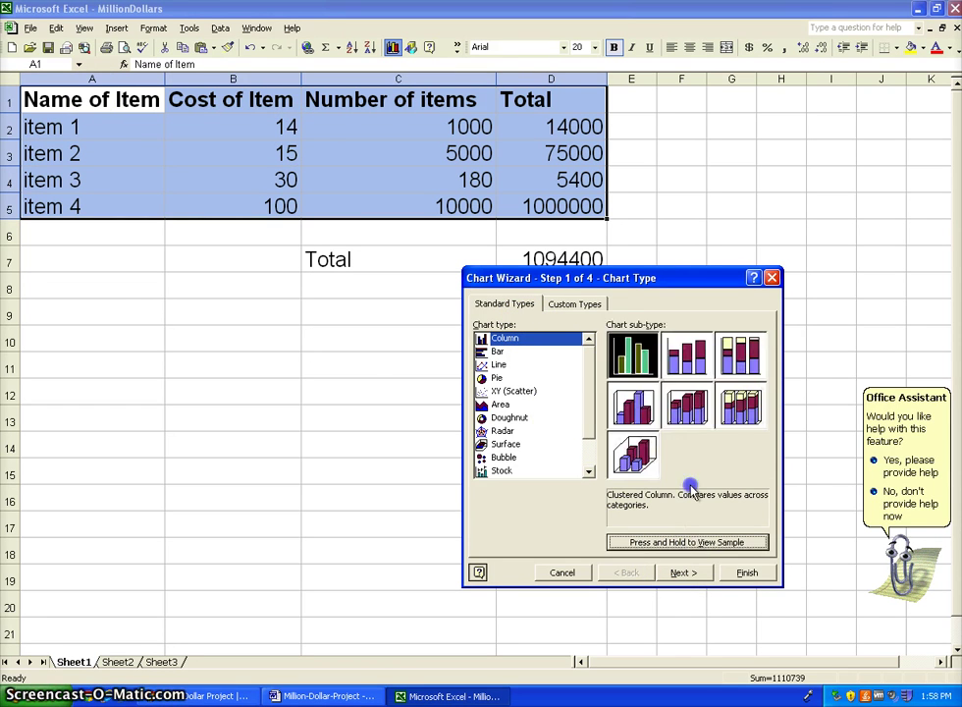
left_click(692, 548)
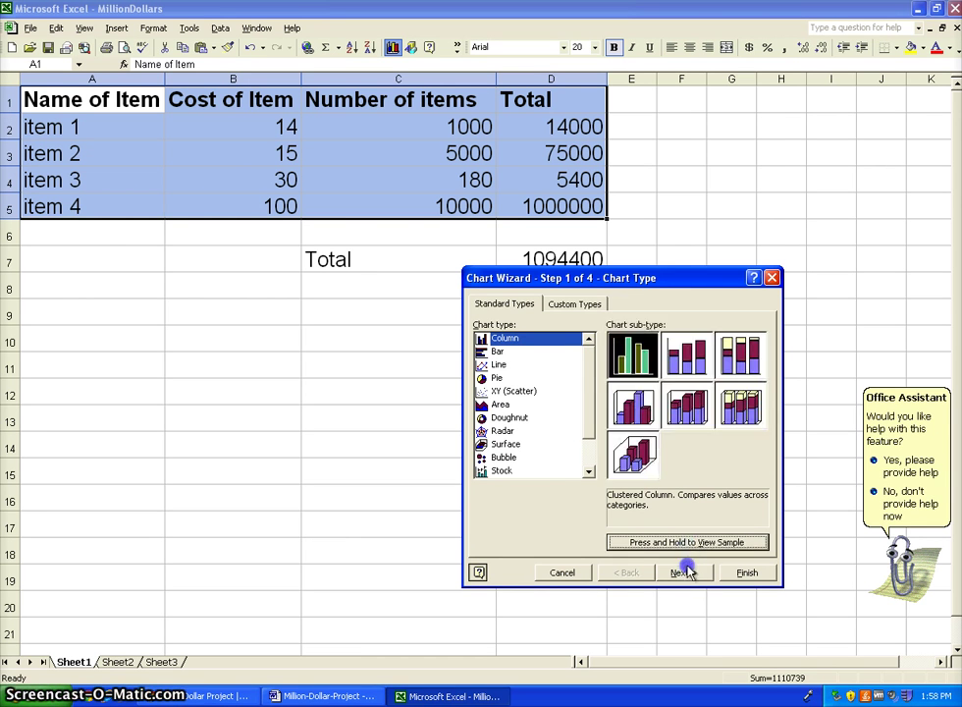
Title the chart 'Sample Title' with axis titles 'Items' and 'Cost or numbers'
left_click(681, 573)
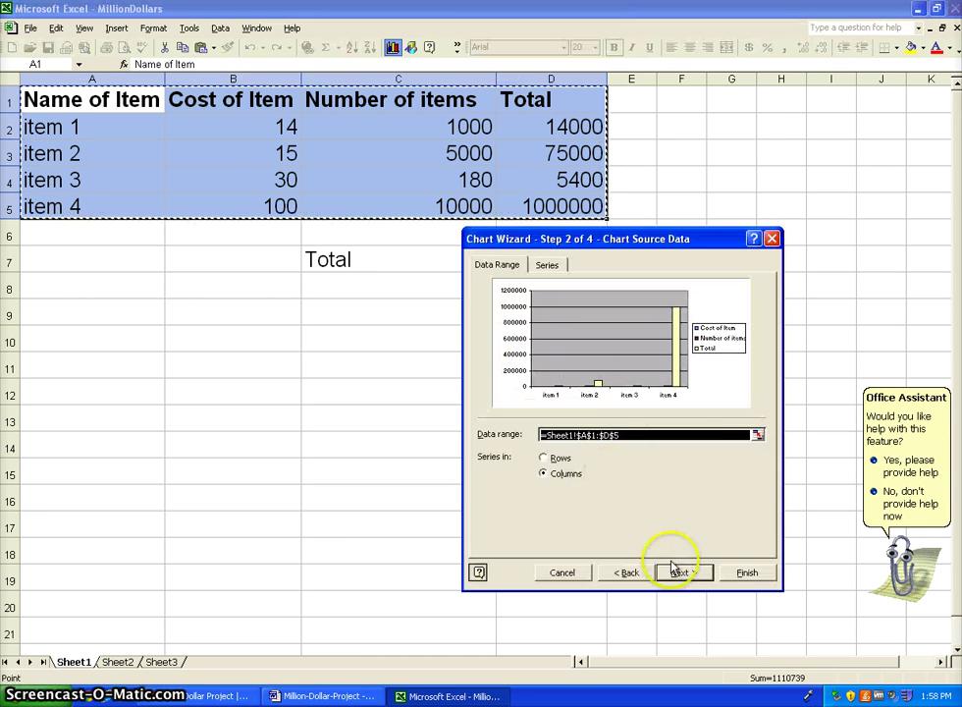
left_click(682, 573)
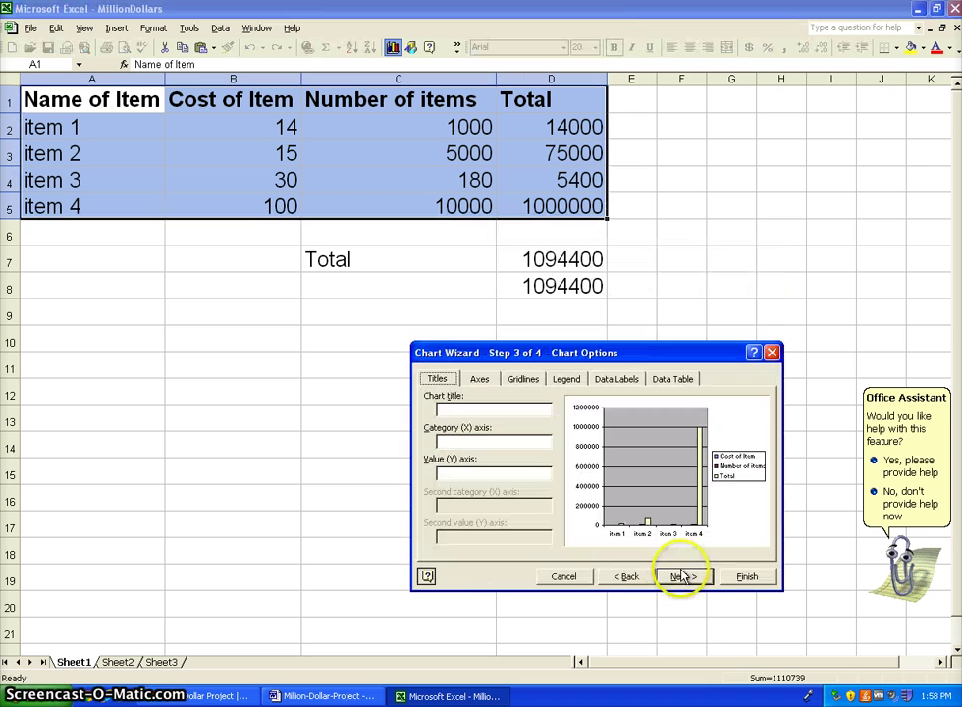
left_click(500, 414)
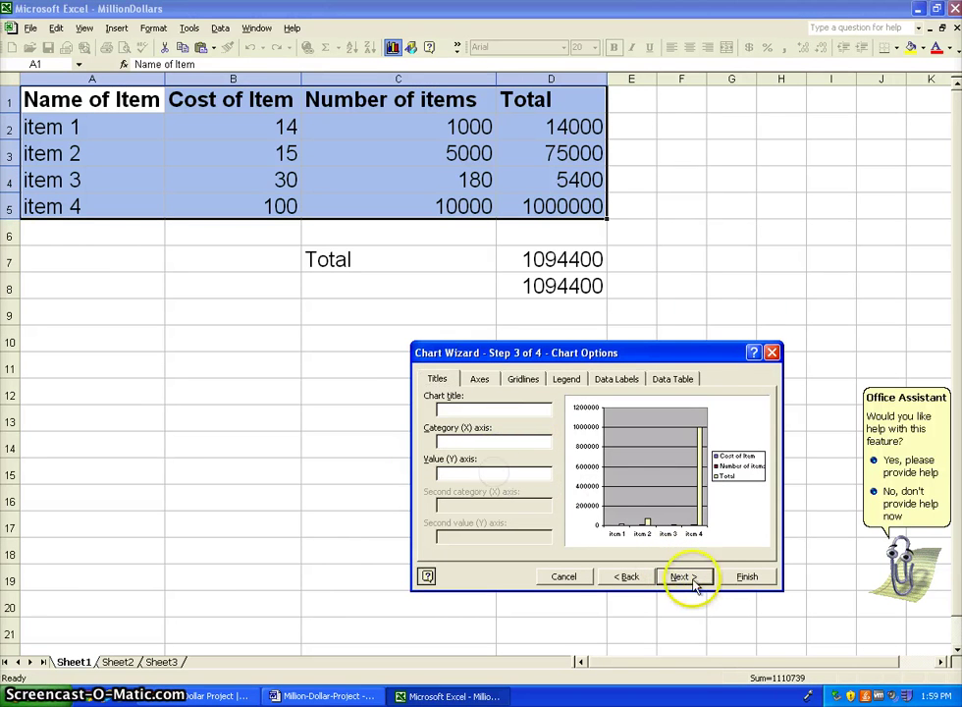
left_click(521, 412)
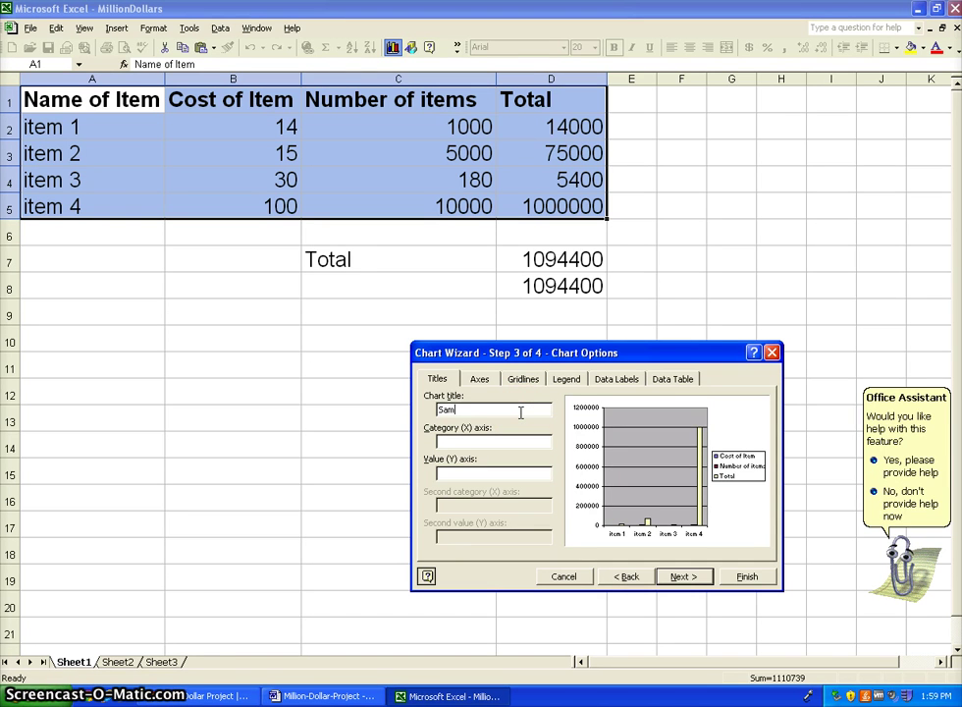
key("Tab")
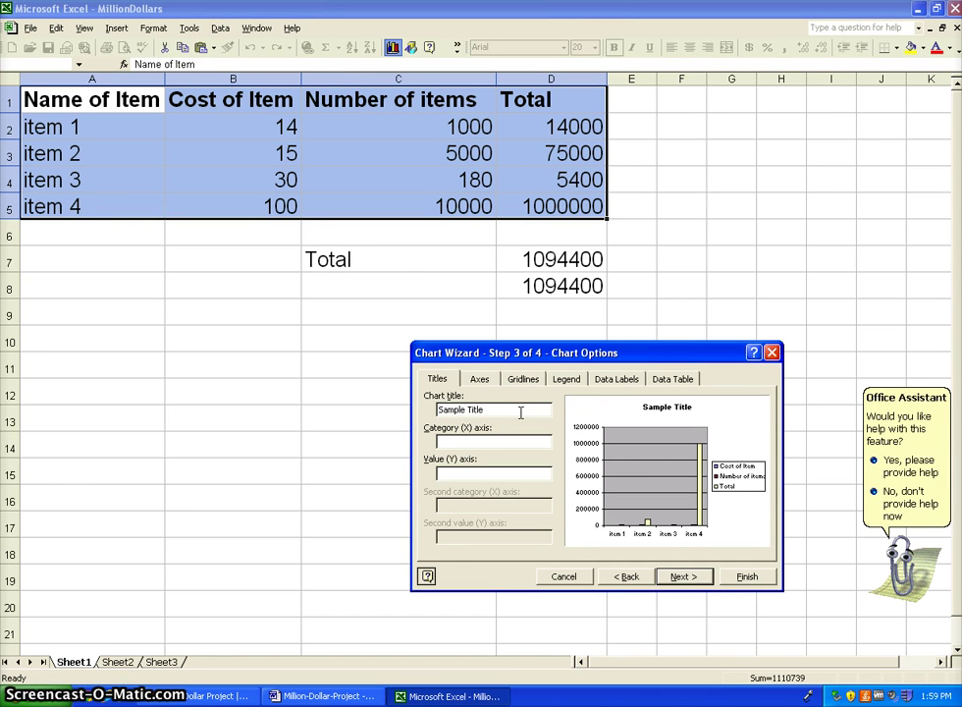
type("Cost")
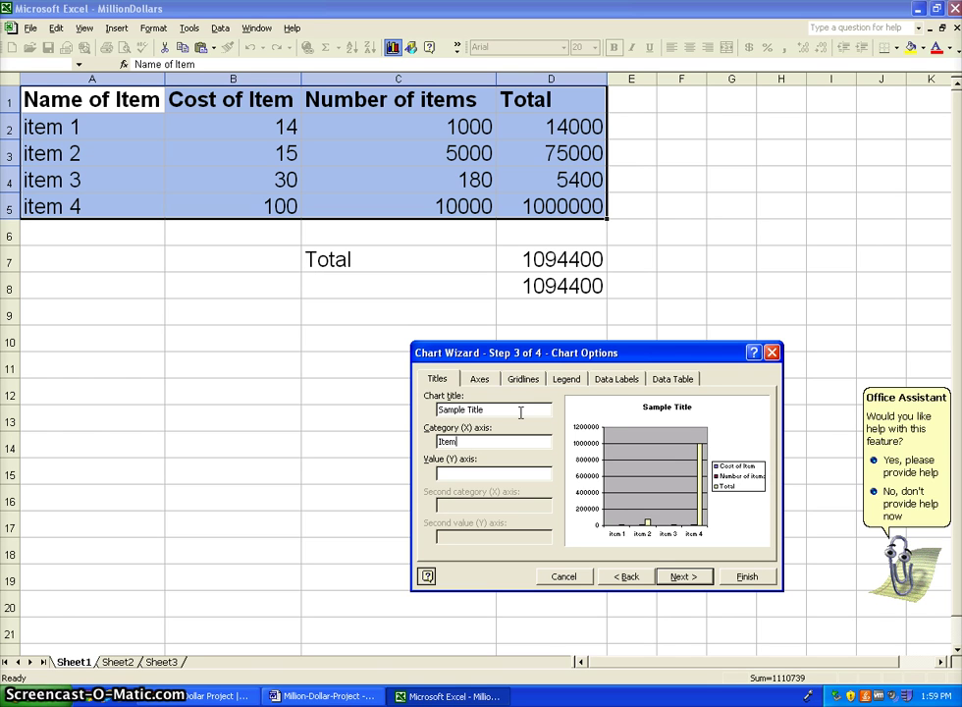
type("s")
key("Tab")
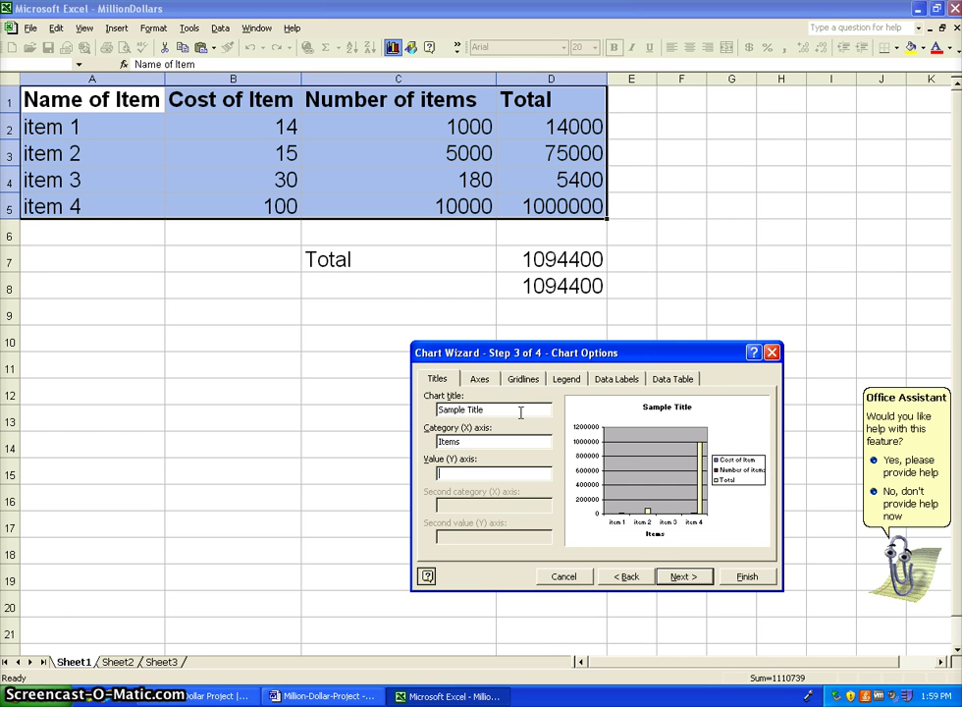
type("Cost or numbers")
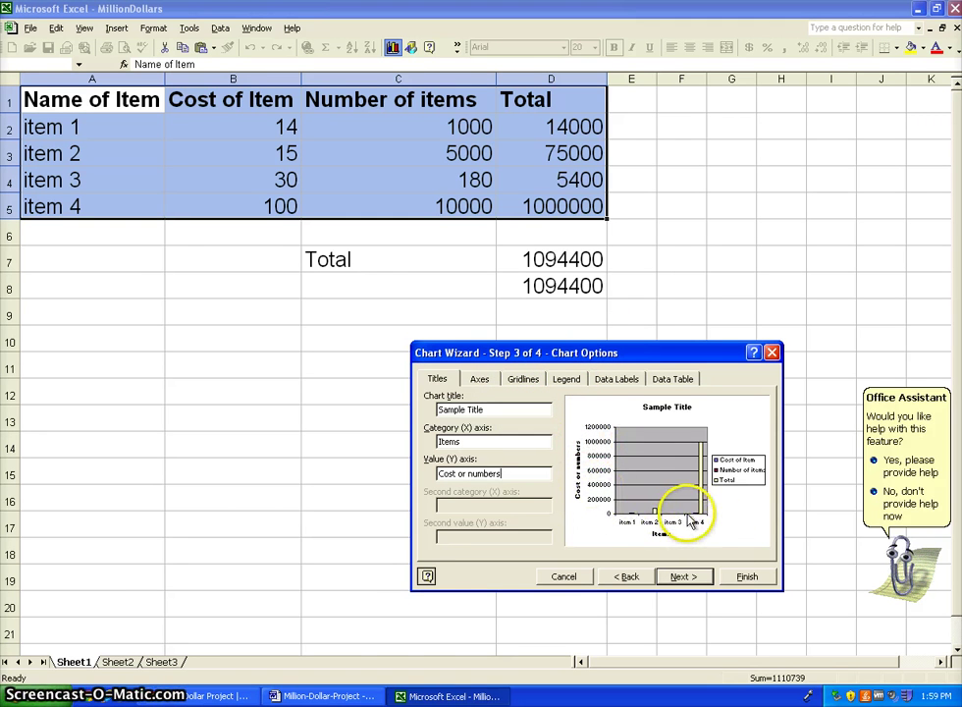
Finish the wizard and move the 'Sample Title' chart below the cost table
left_click(747, 577)
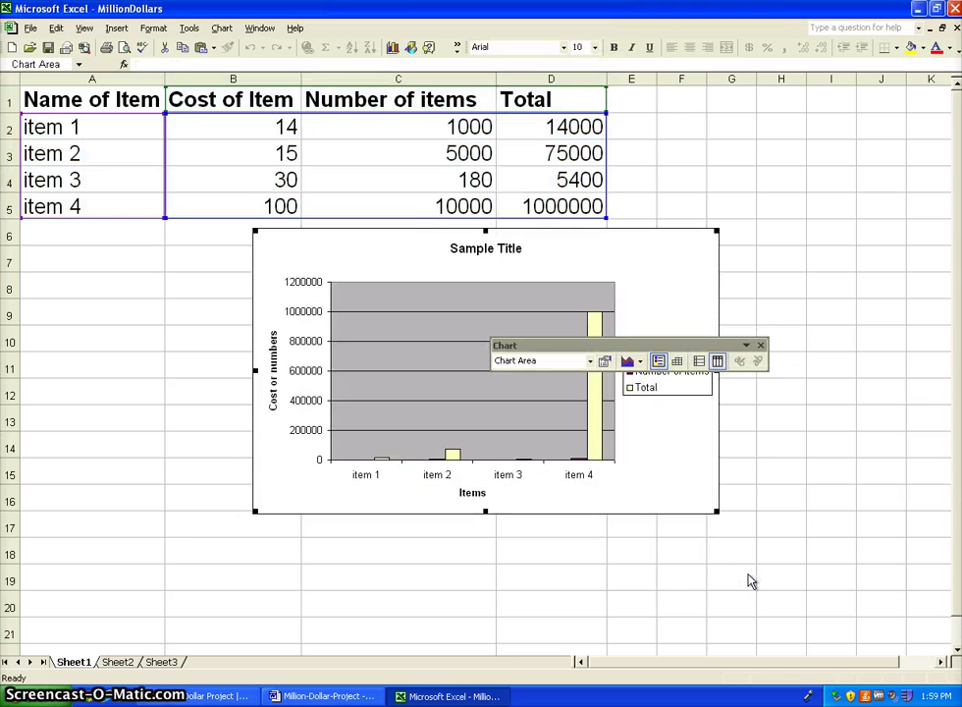
left_click_drag(640, 454, 623, 501)
left_click(767, 517)
mouse_move(567, 382)
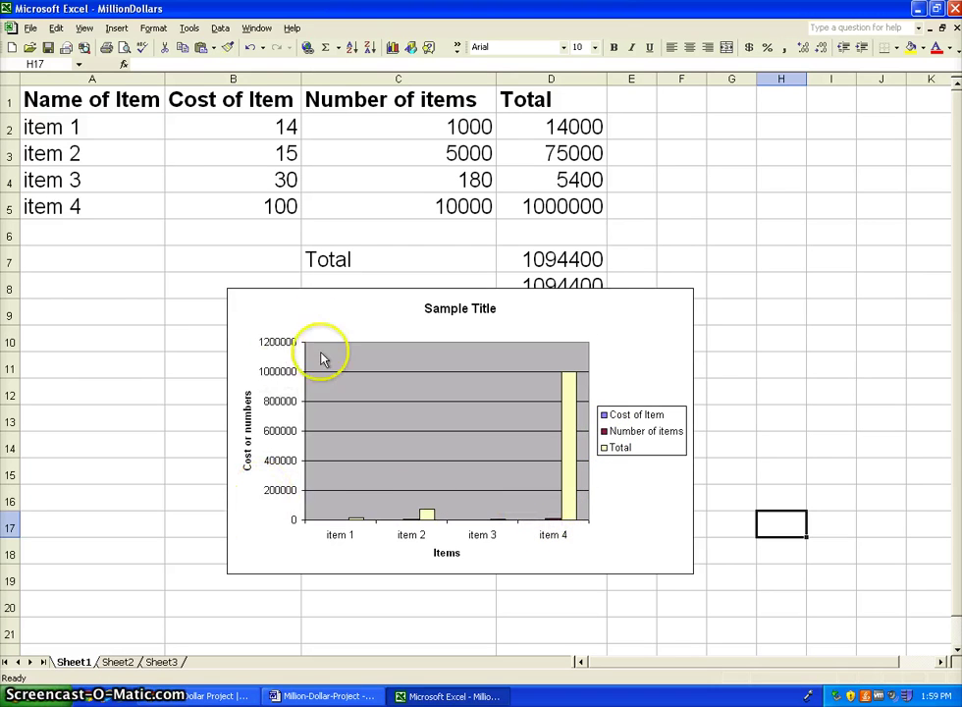
Delete the 'Sample Title' chart from the sheet
left_click(633, 346)
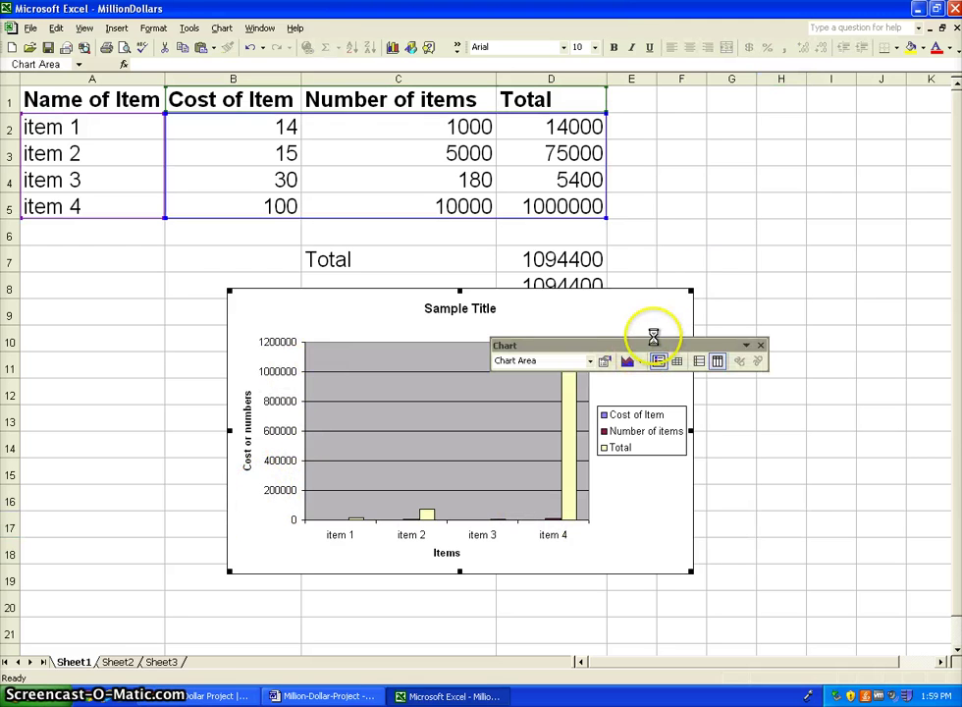
key("Delete")
left_click(698, 322)
Select the item names A1:A5 together with the Total column D1:D5
left_click_drag(129, 103, 124, 199)
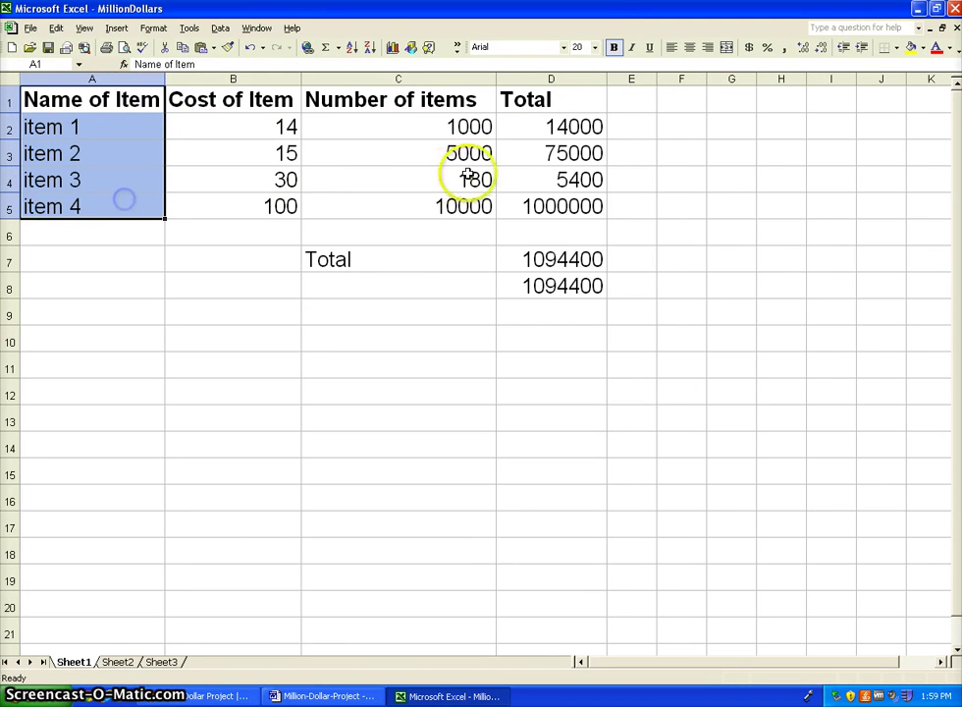
left_click(552, 100)
left_click_drag(551, 100, 552, 208)
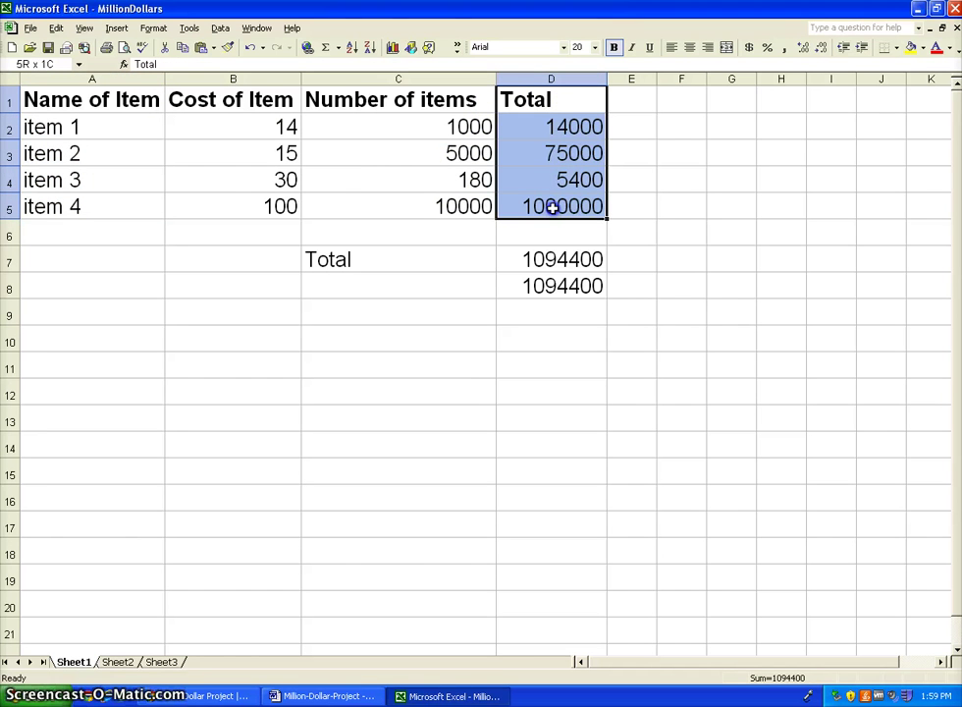
left_click(425, 223)
left_click_drag(92, 97, 98, 201)
left_click(261, 252)
left_click_drag(92, 98, 111, 200)
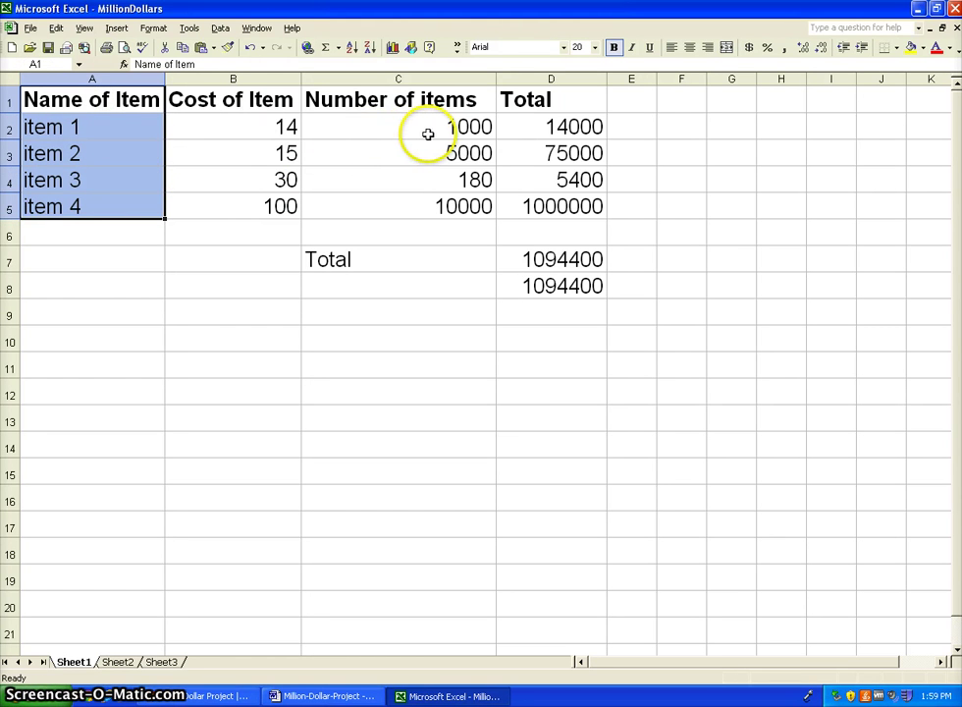
left_click_drag(526, 94, 530, 206)
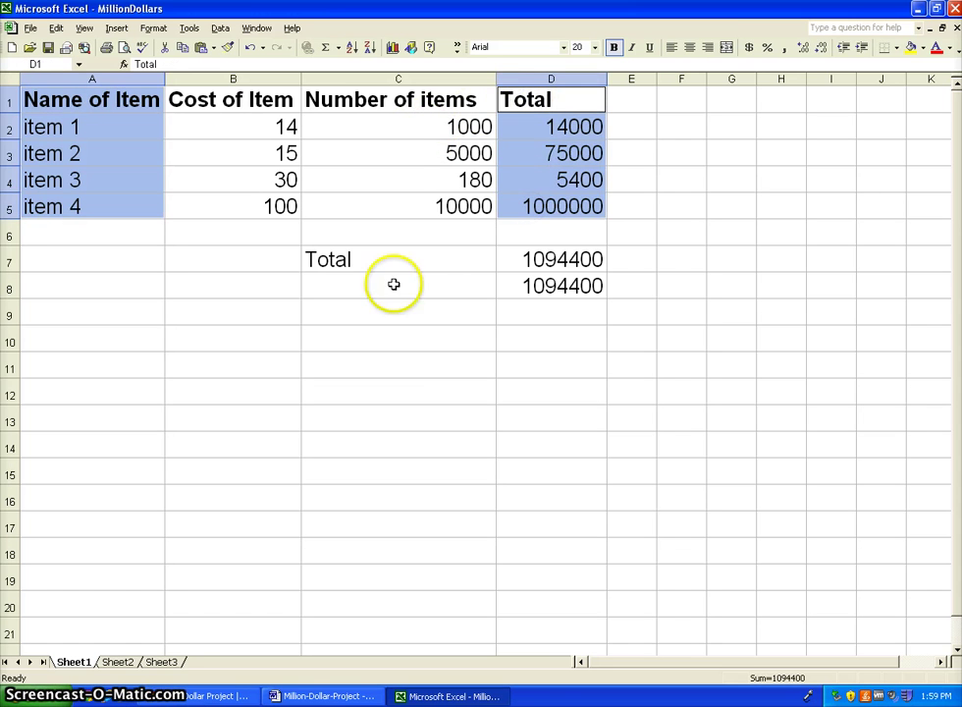
left_click(224, 355)
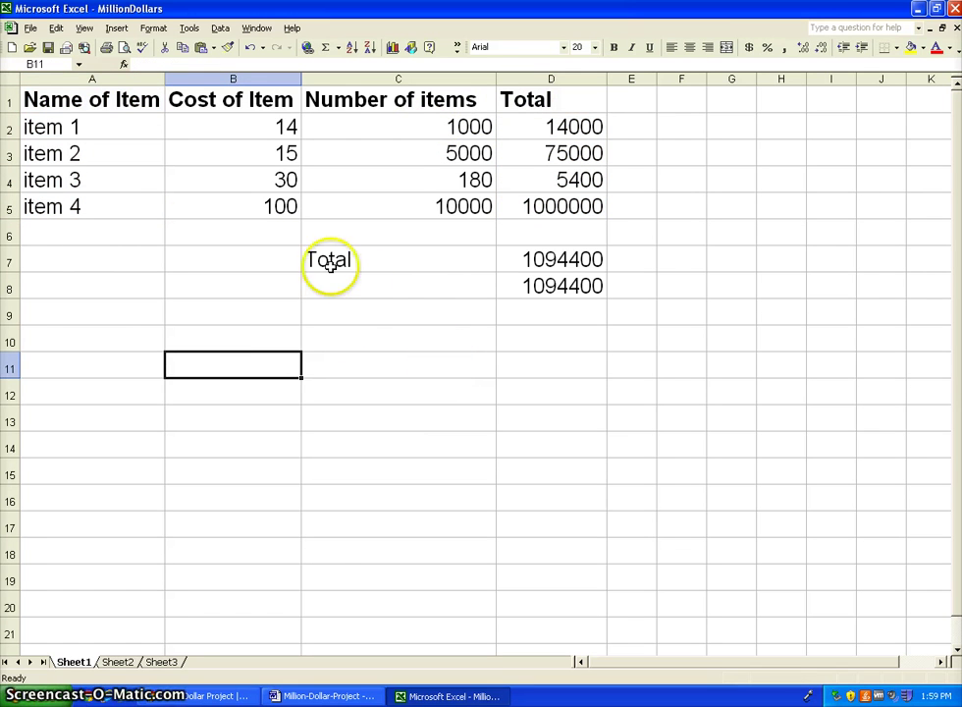
left_click_drag(108, 98, 134, 204)
left_click(546, 102, "ctrl")
left_click_drag(562, 179, 563, 204)
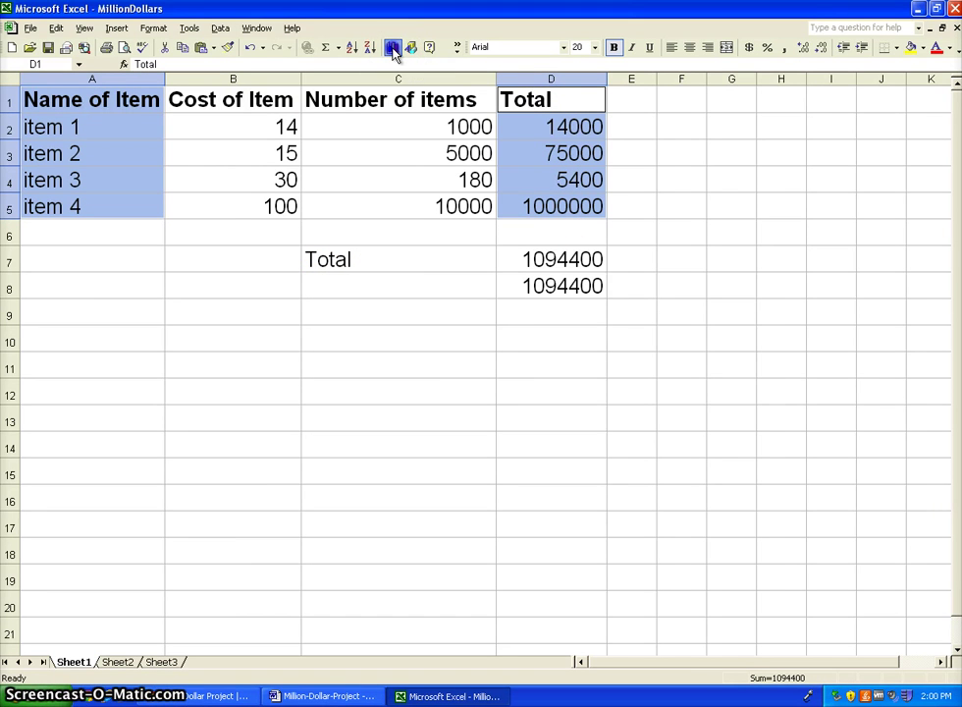
Start a Column chart from the names-and-Total selection, preview the sample, then cancel
left_click(392, 48)
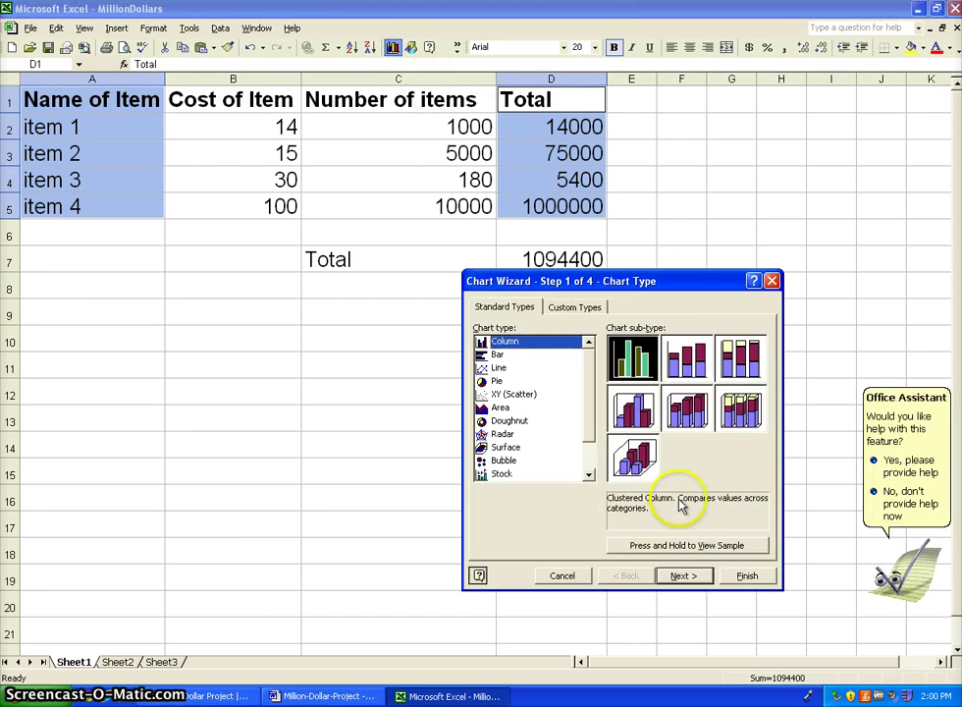
left_click(699, 545)
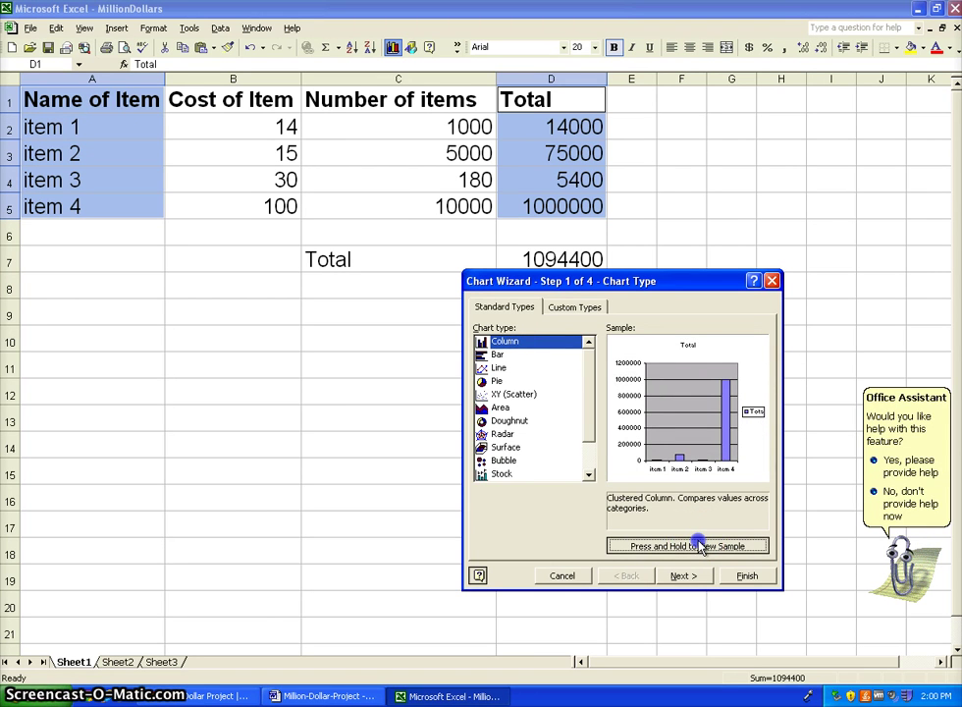
left_click(689, 546)
left_click(565, 575)
Select item names and costs A1:B5 and preview a Column chart of them
left_click(365, 382)
left_click_drag(154, 91, 106, 199)
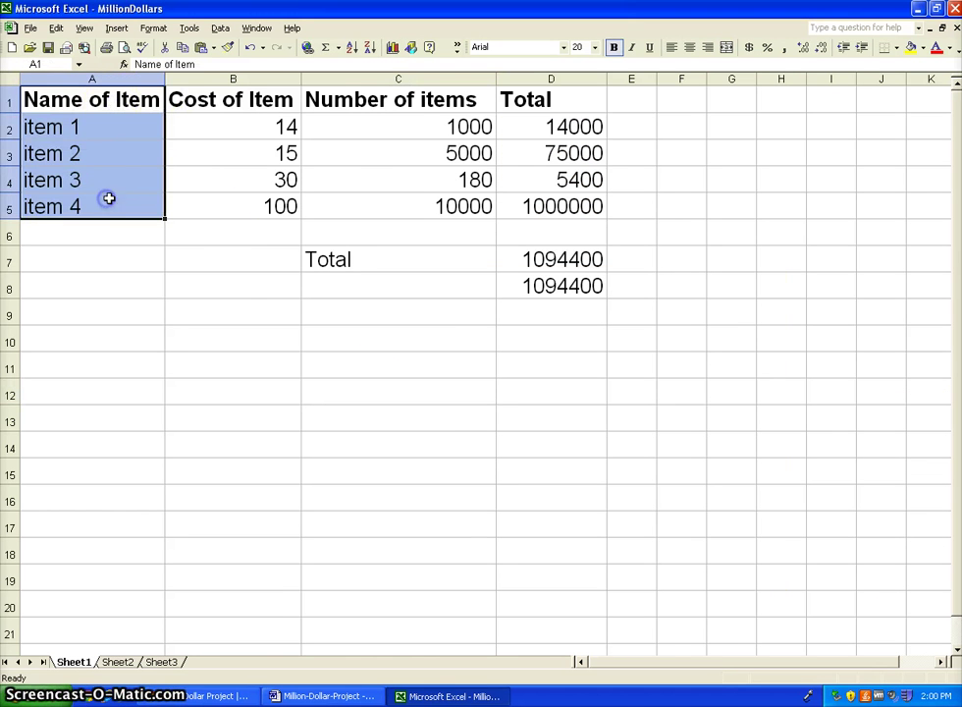
left_click(237, 274)
left_click_drag(107, 96, 232, 201)
left_click(393, 47)
left_click(682, 547)
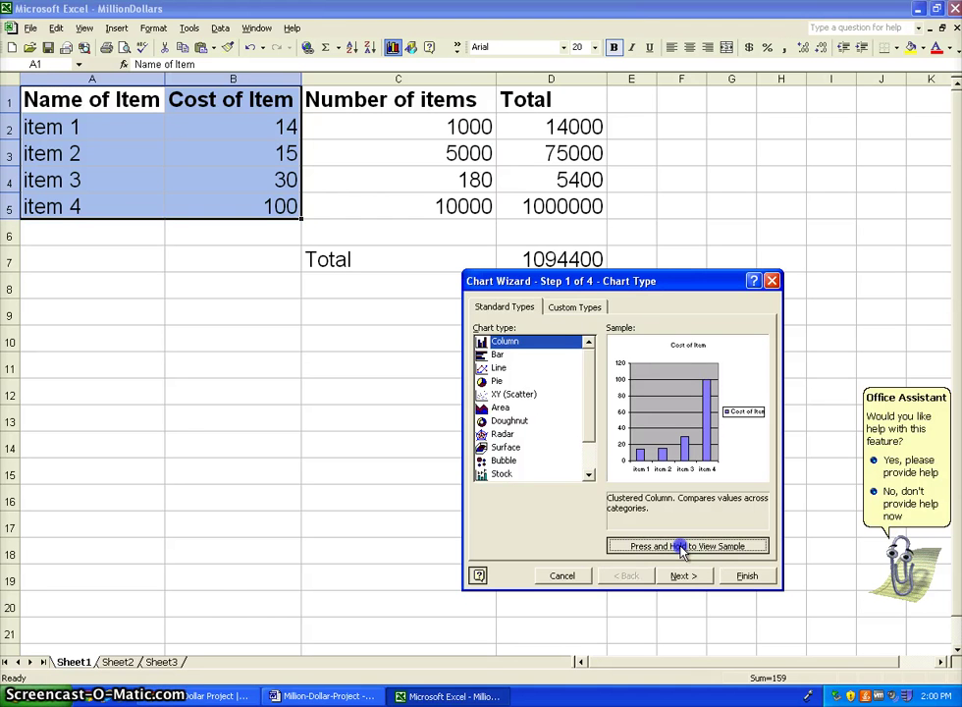
left_click_drag(682, 550, 683, 549)
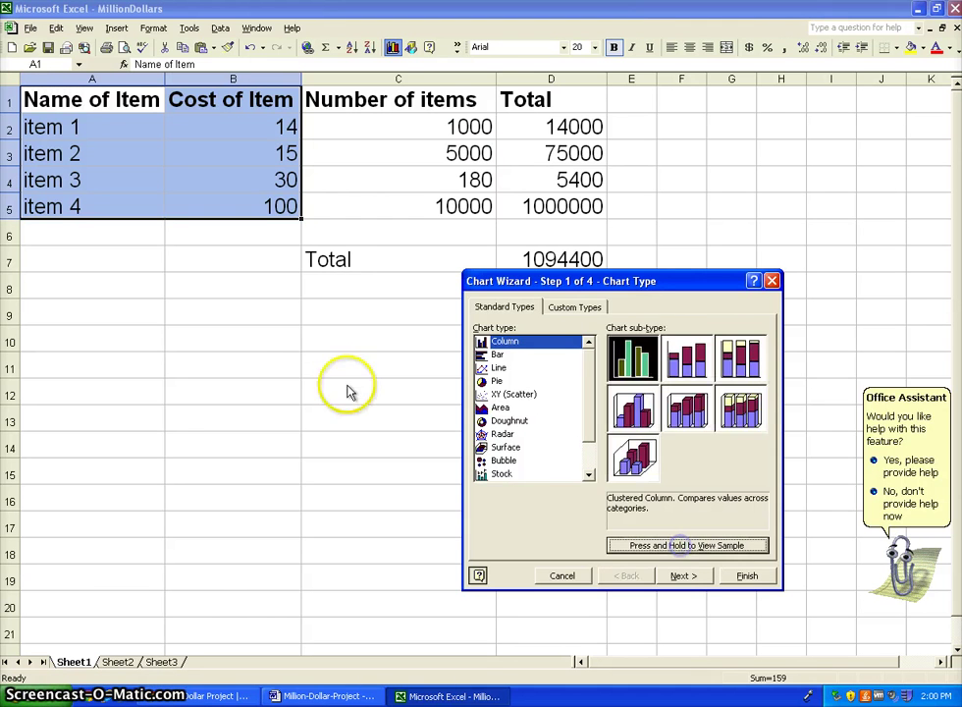
Cancel the costs chart, reselect A1:A5 plus D1:D5, and restart the Chart Wizard
left_click(577, 576)
left_click(334, 466)
left_click_drag(91, 99, 94, 206)
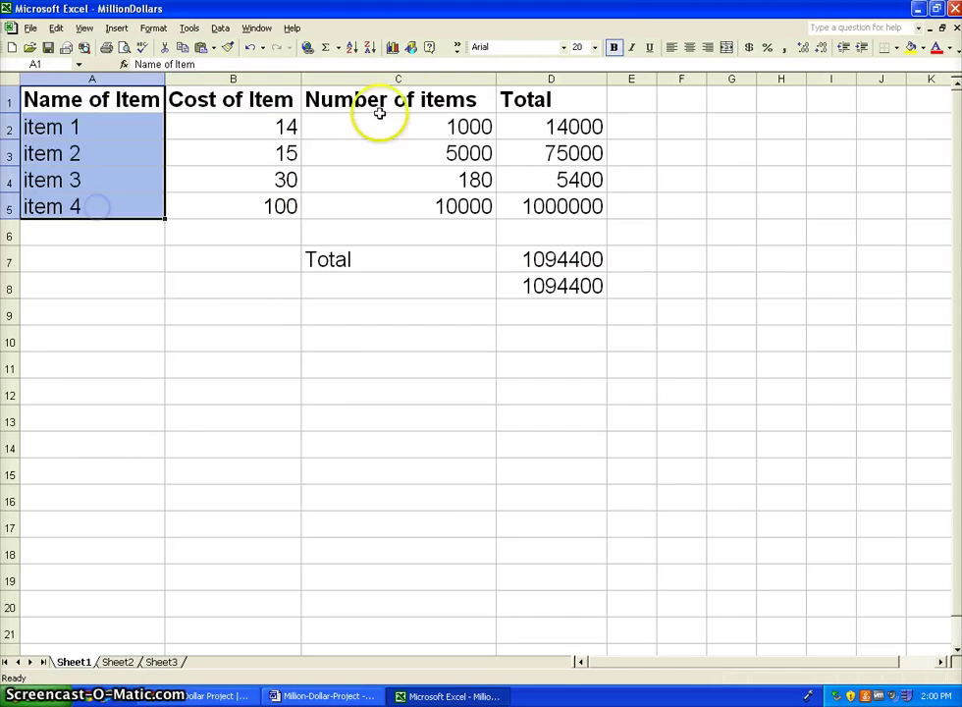
left_click_drag(510, 99, 535, 208)
left_click(393, 47)
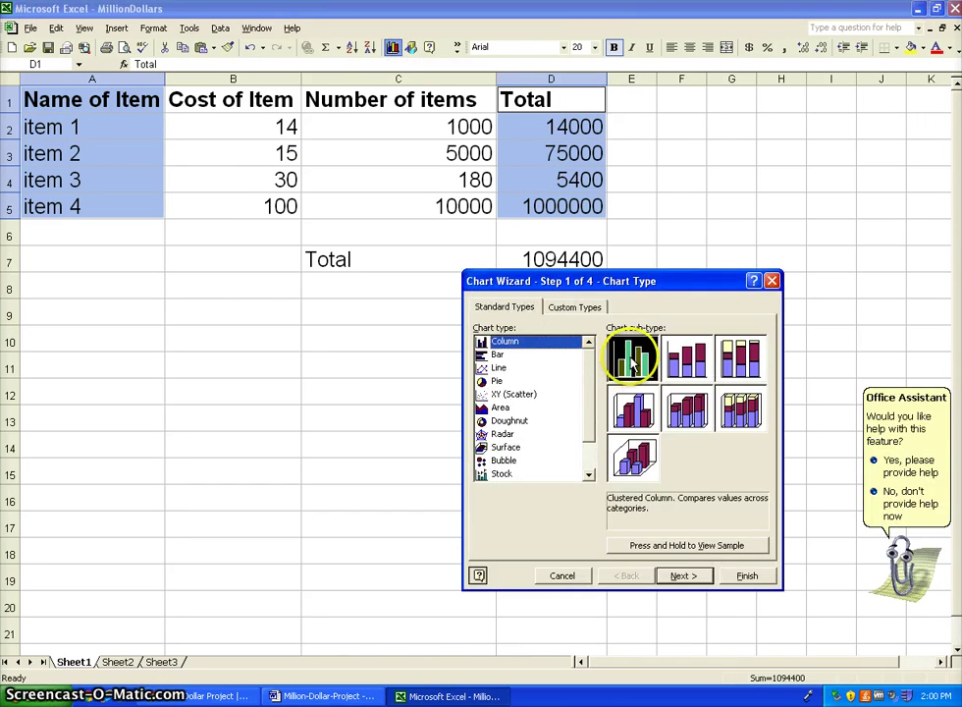
Keep clustered column and the data range; set titles 'Total Costs Per Item', 'Items', 'Cost ($)'
left_click(685, 576)
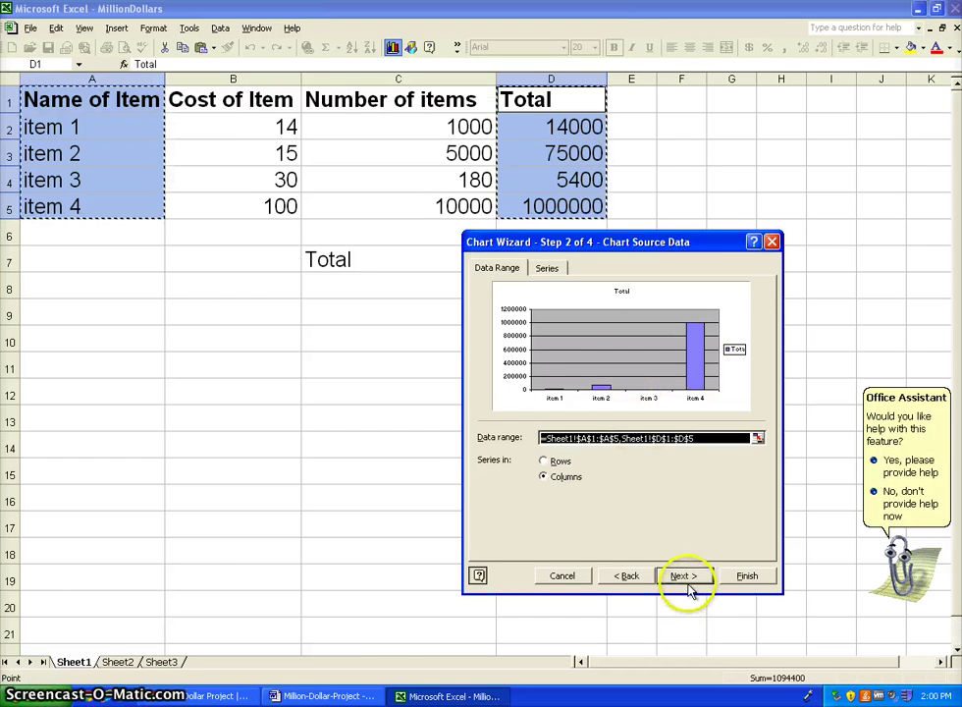
left_click(683, 576)
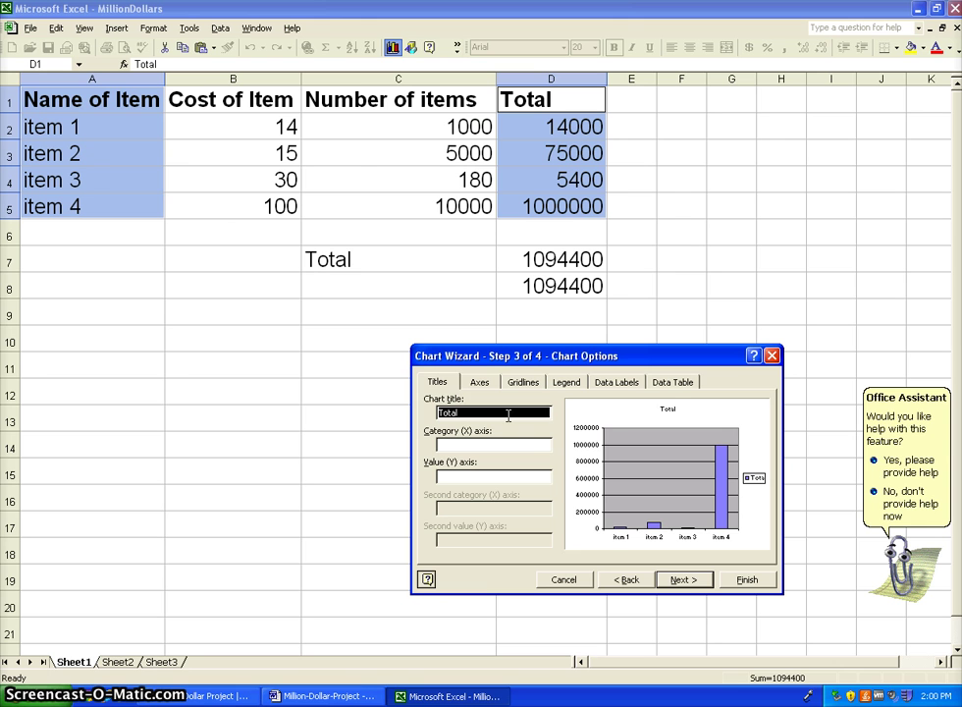
type("Costs Pe")
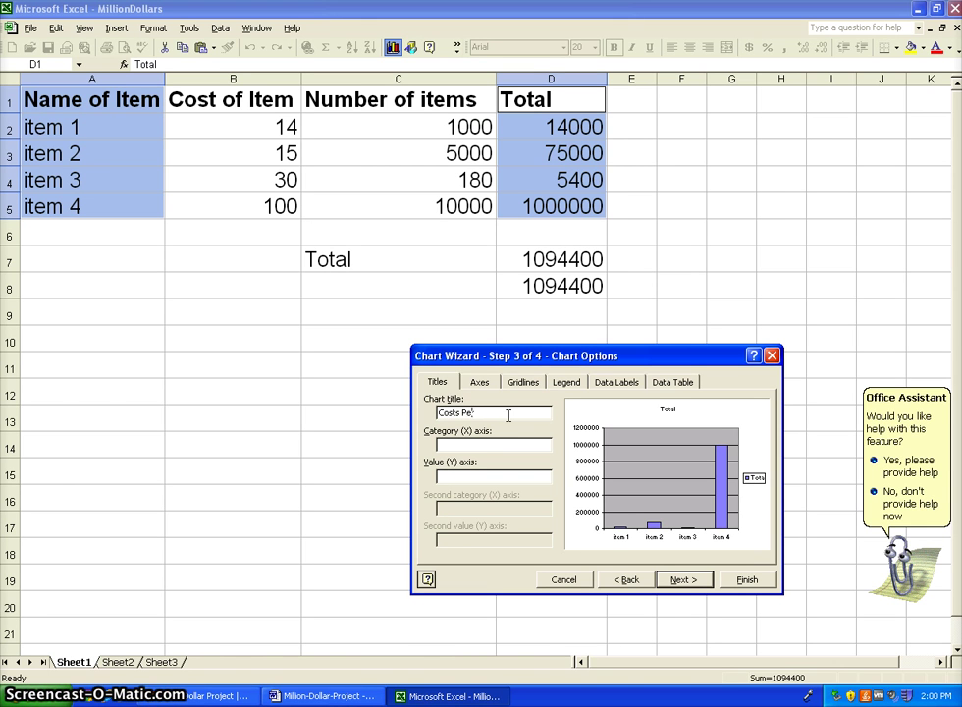
type("Total")
key("Tab")
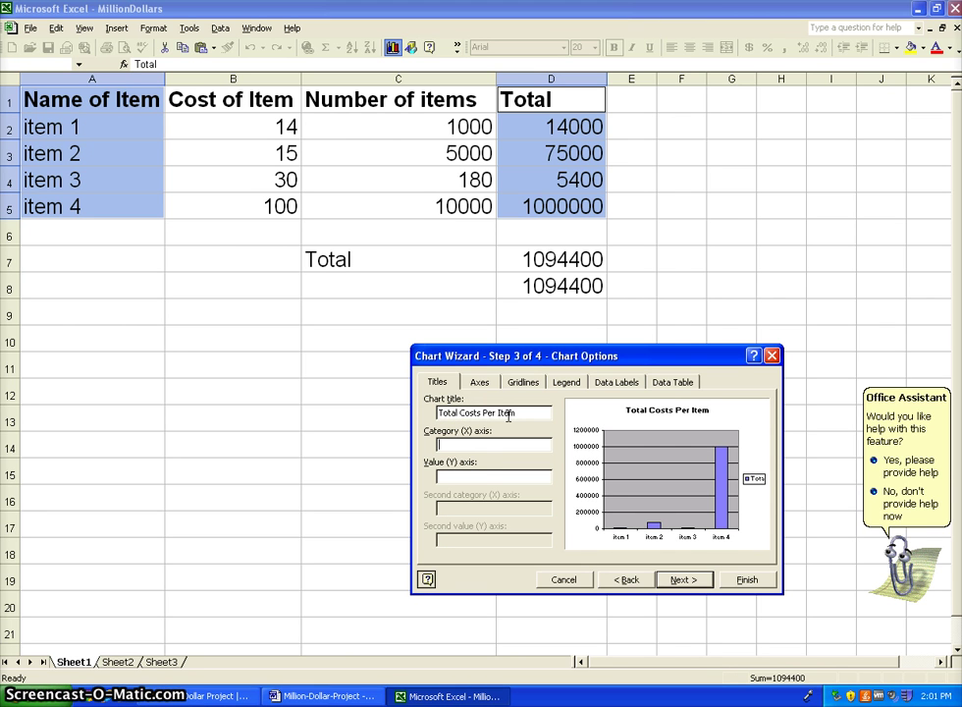
type("1")
key("Tab")
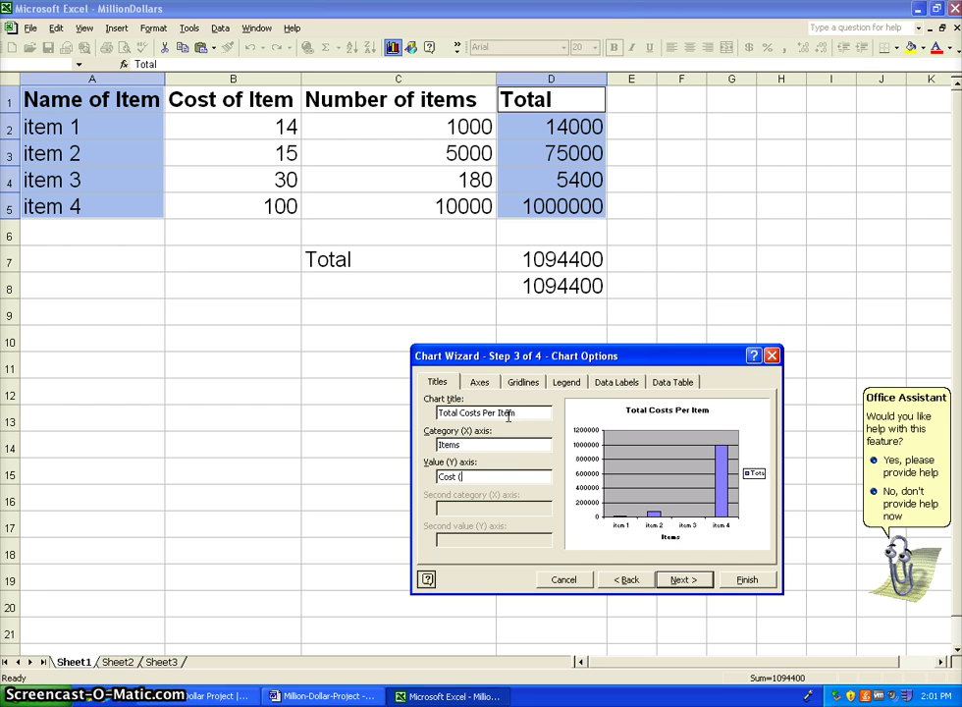
Put the chart on a new sheet renamed from Chart1 to 'Costs' and finish
left_click(684, 579)
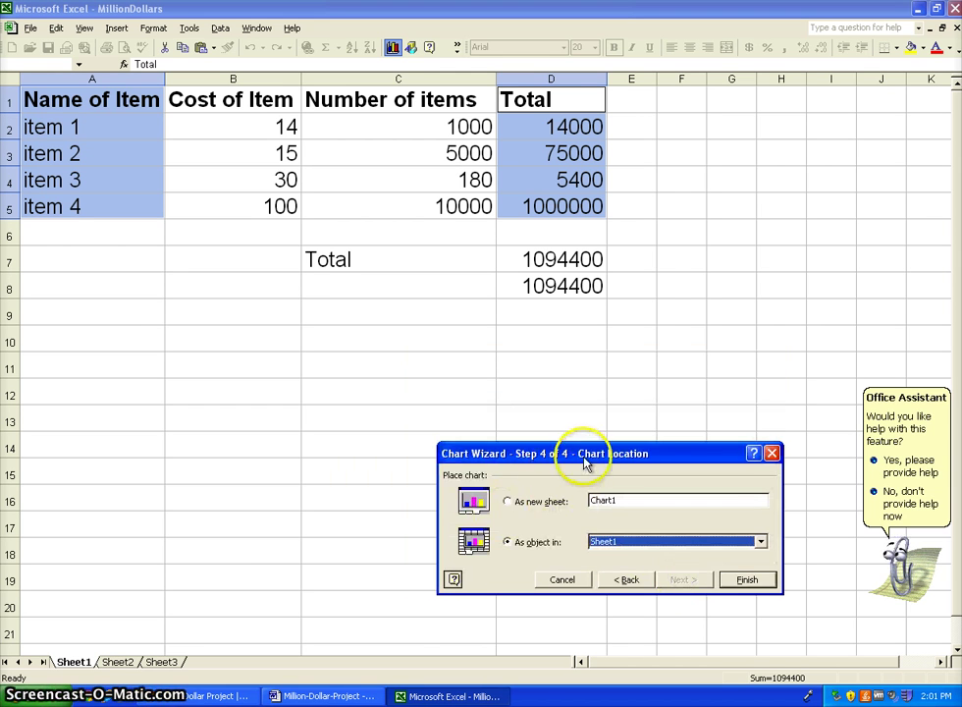
left_click_drag(614, 453, 428, 345)
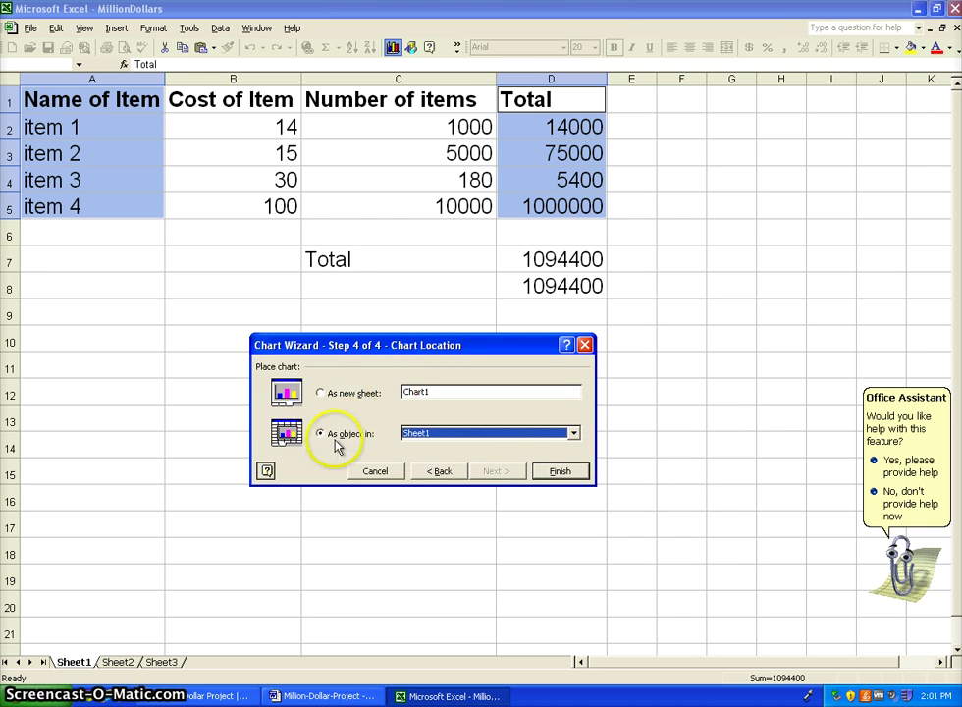
left_click(344, 394)
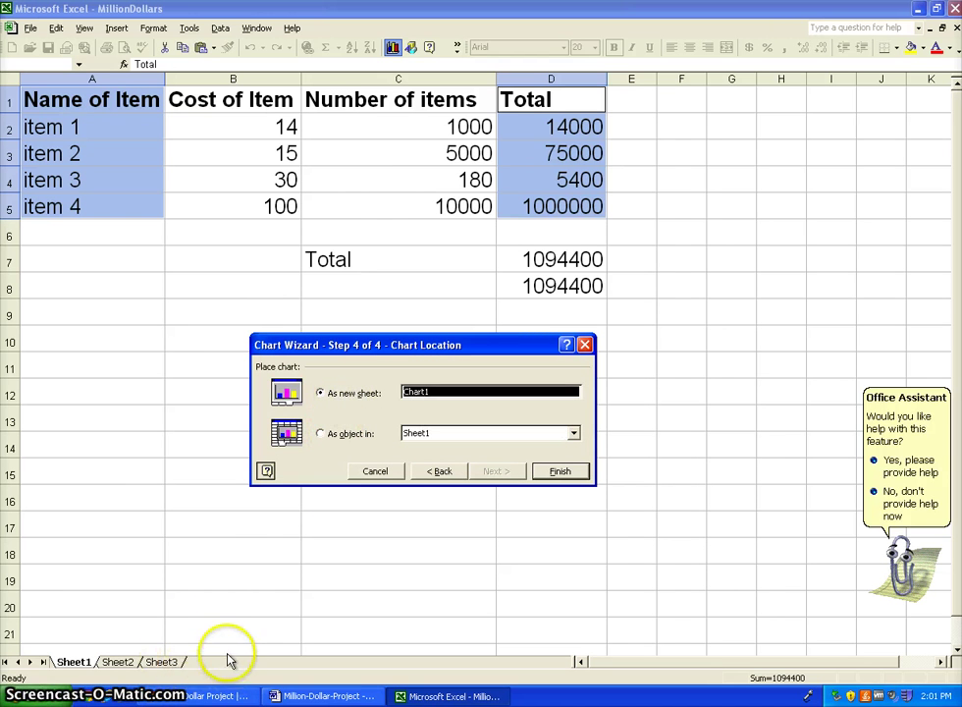
left_click(437, 392)
double_click(414, 390)
type("Costs")
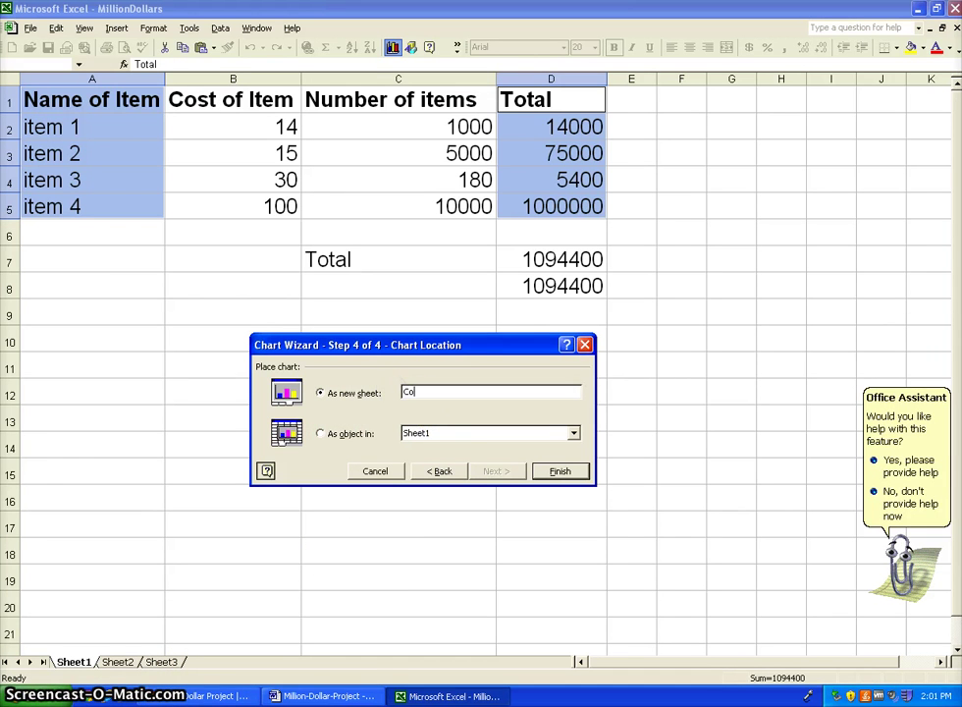
left_click(558, 472)
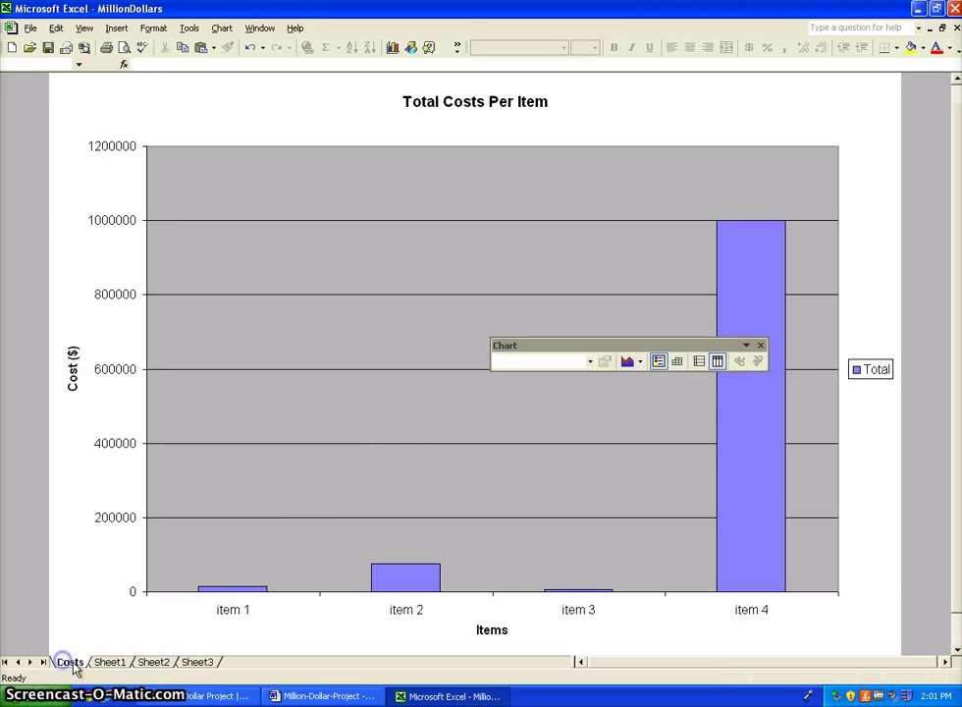
On the Costs chart sheet, move the Chart toolbar aside and select the Total series
left_click(110, 662)
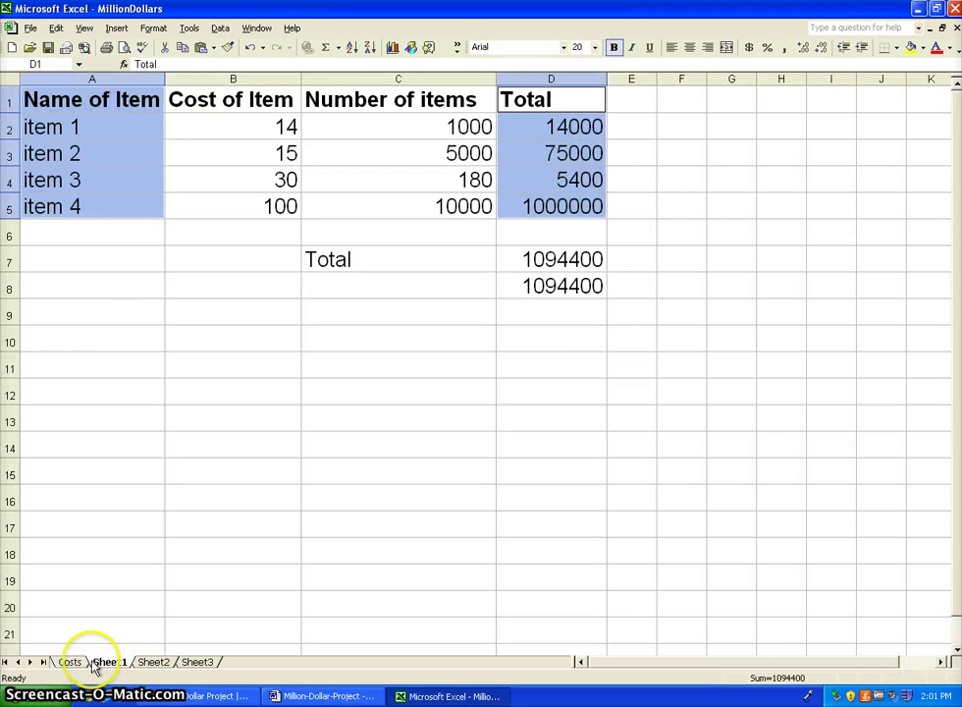
left_click(73, 662)
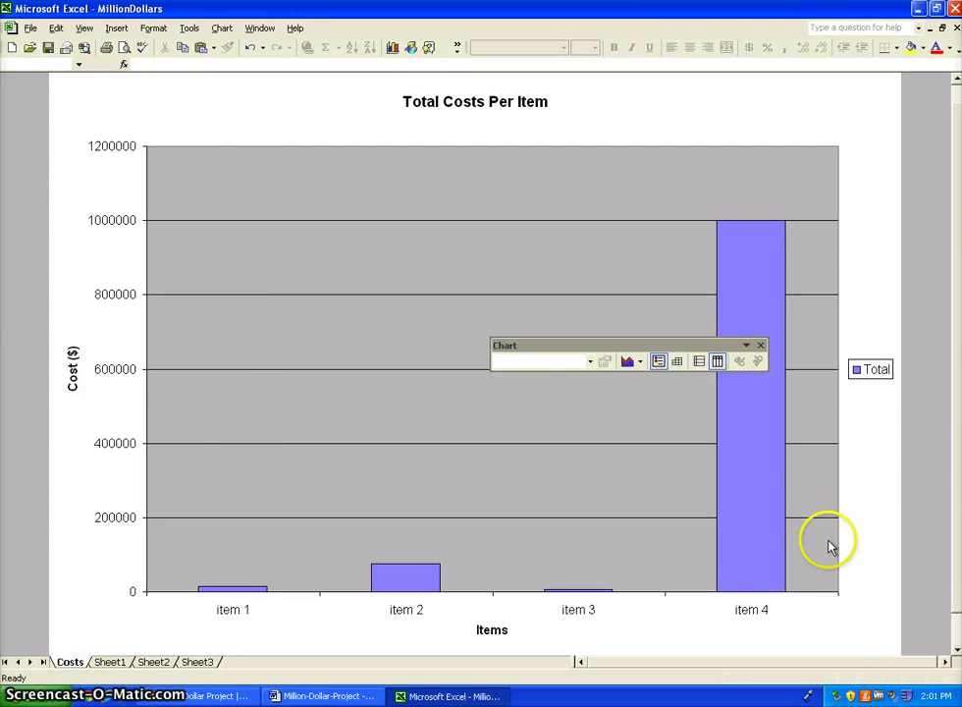
left_click(897, 453)
left_click(910, 479)
left_click_drag(688, 345, 785, 116)
left_click(743, 422)
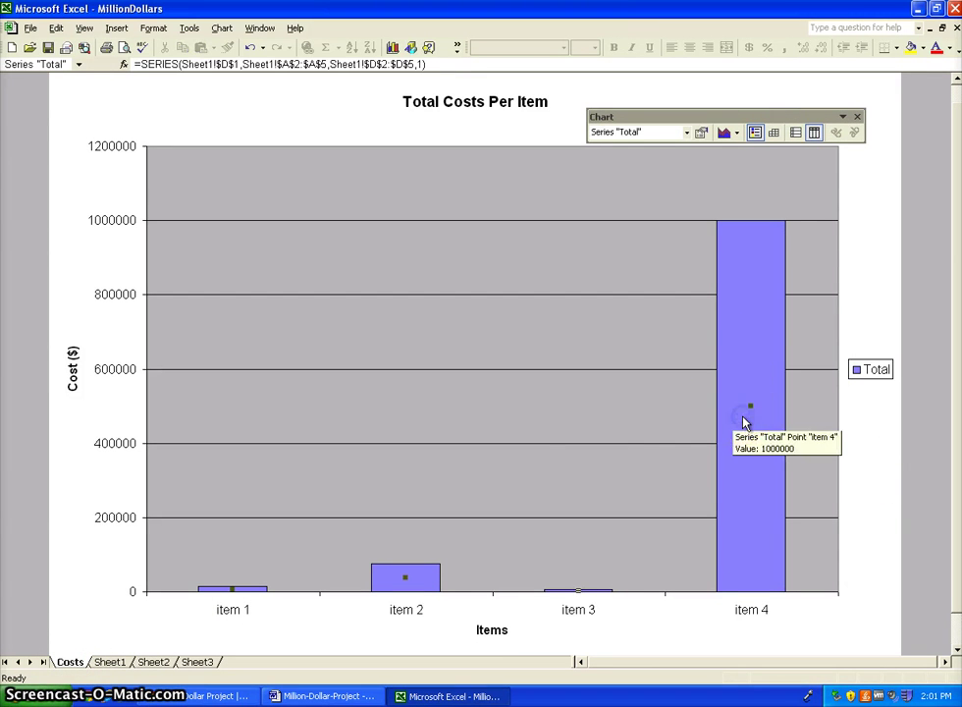
Add data labels to the Total series showing series name, category name and value
right_click(752, 271)
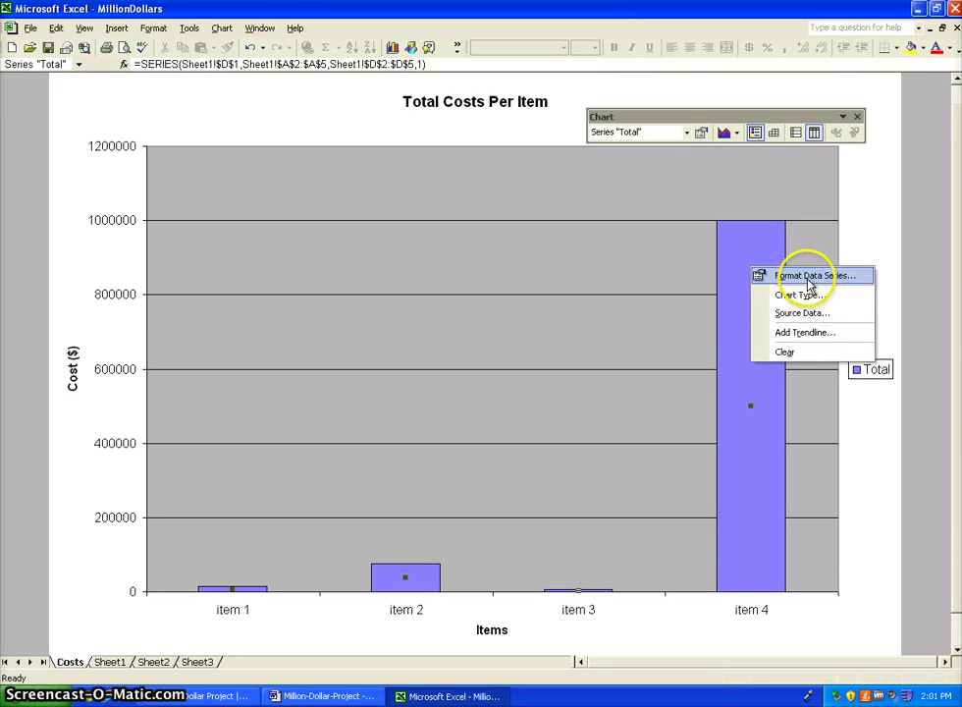
left_click(811, 277)
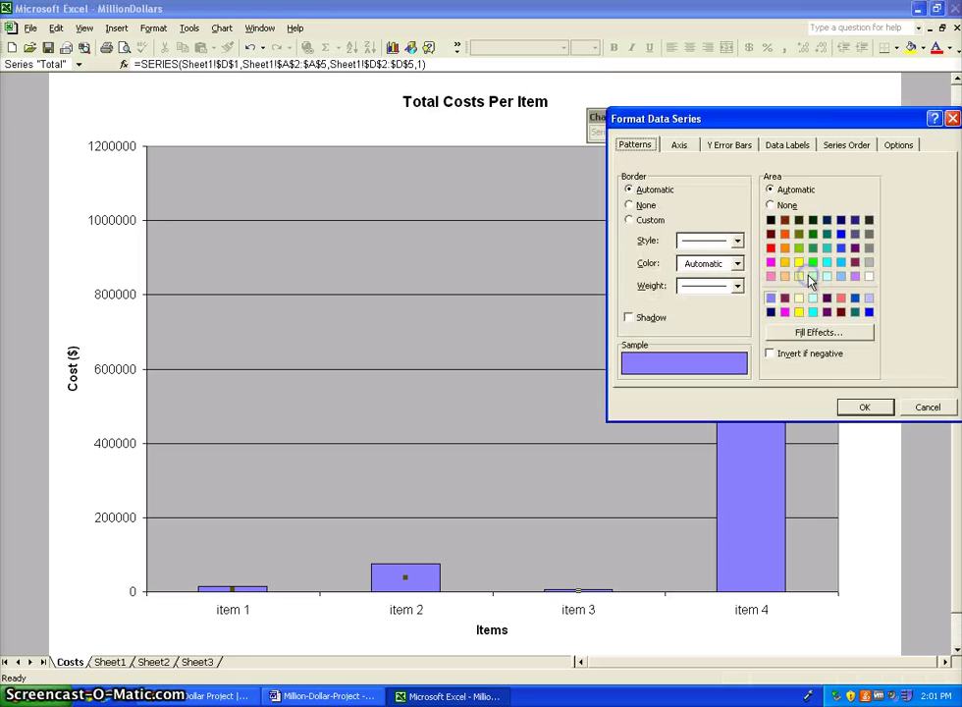
left_click(679, 148)
left_click(788, 146)
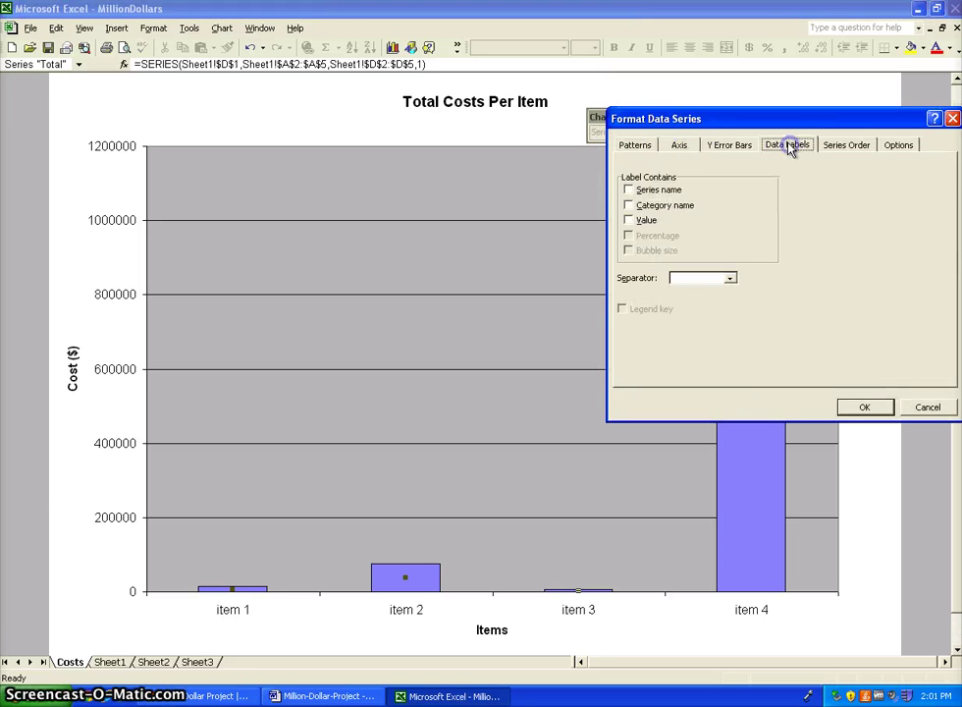
left_click(668, 190)
left_click(650, 204)
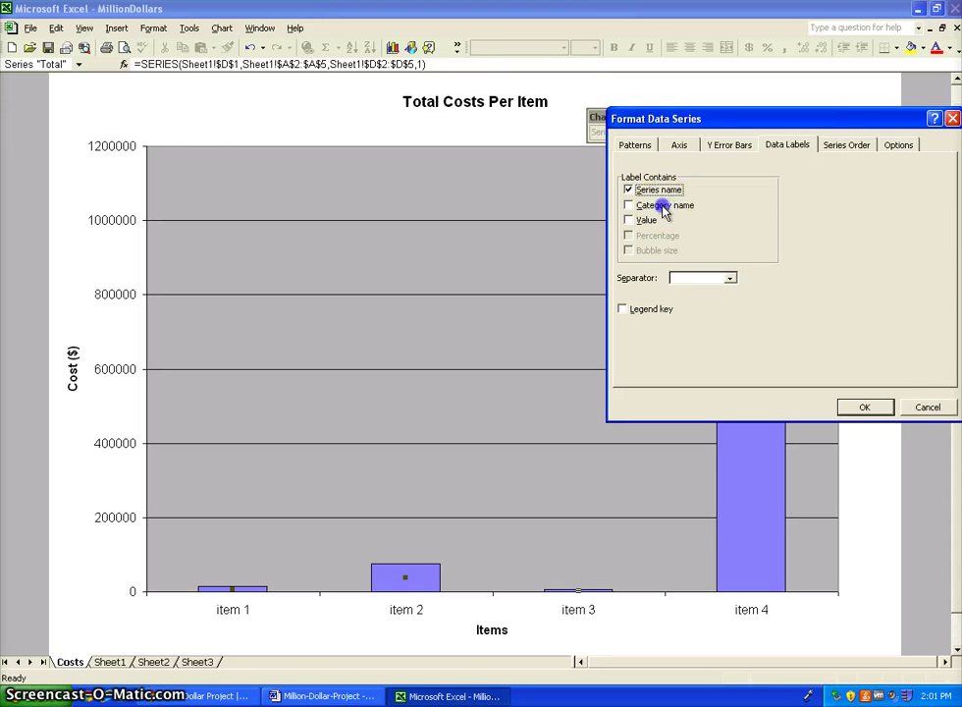
left_click(647, 219)
left_click(854, 407)
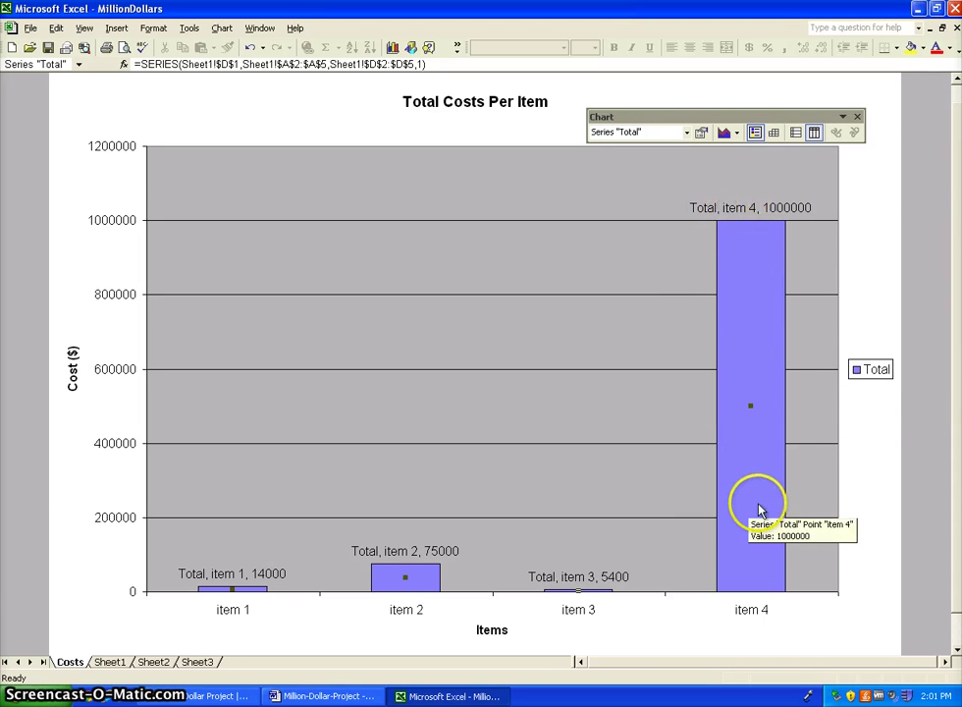
Leave the source data unchanged and drop category names, so labels read like 'Total, 1000000'
right_click(753, 343)
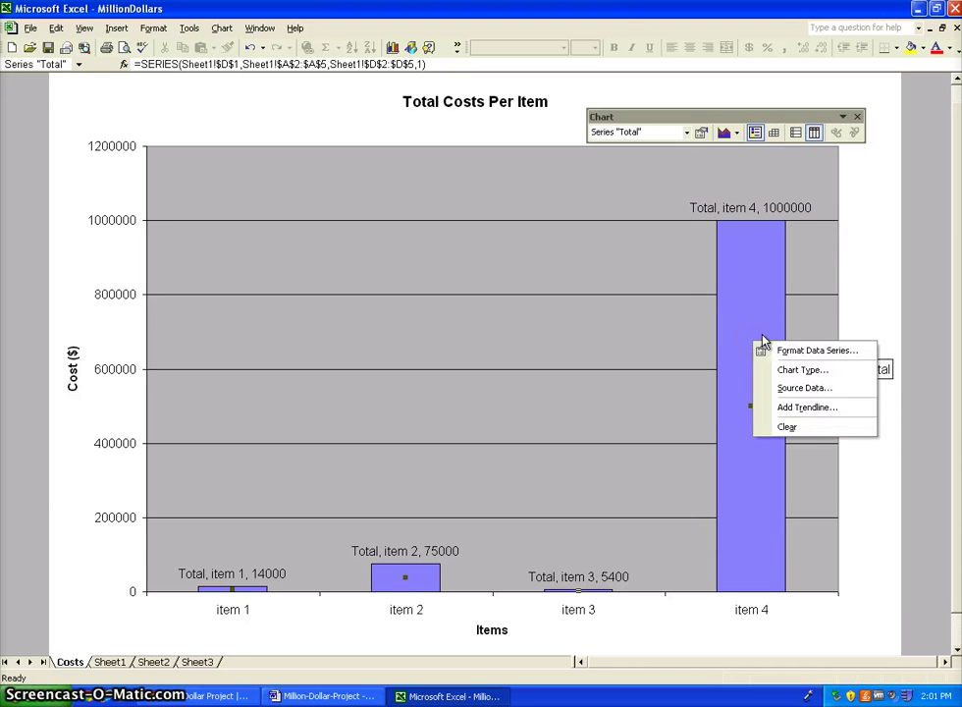
left_click(803, 390)
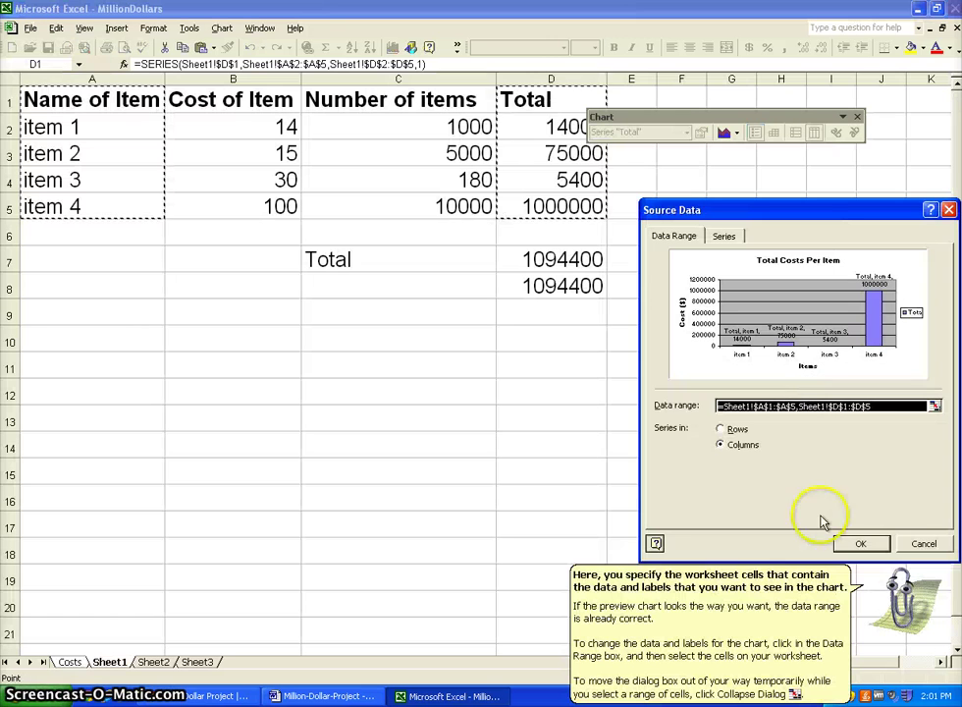
left_click(872, 545)
right_click(763, 253)
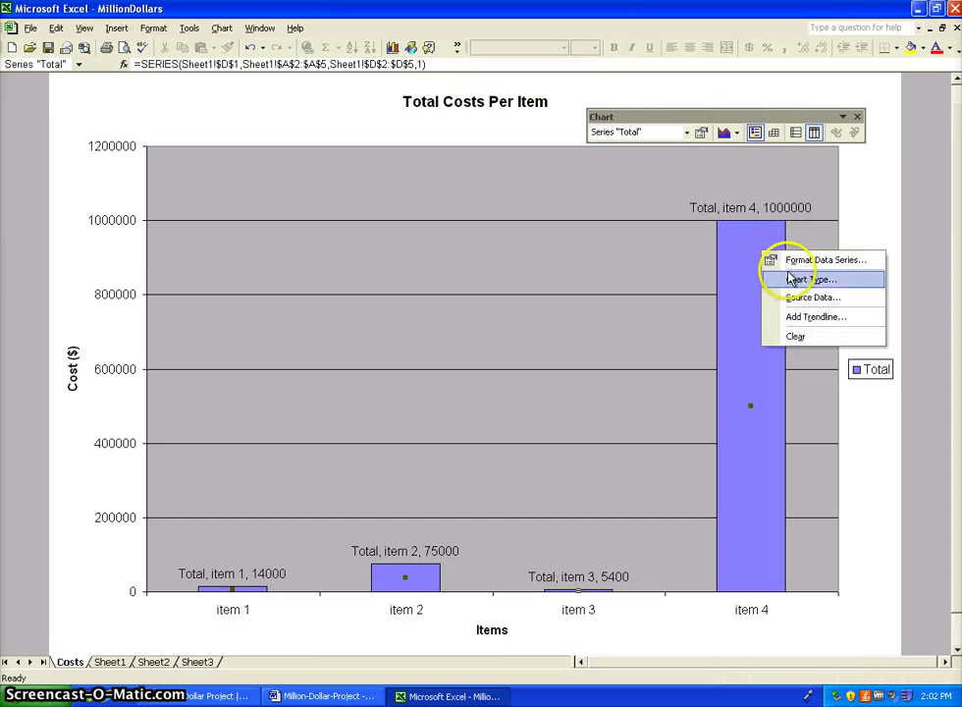
left_click(797, 261)
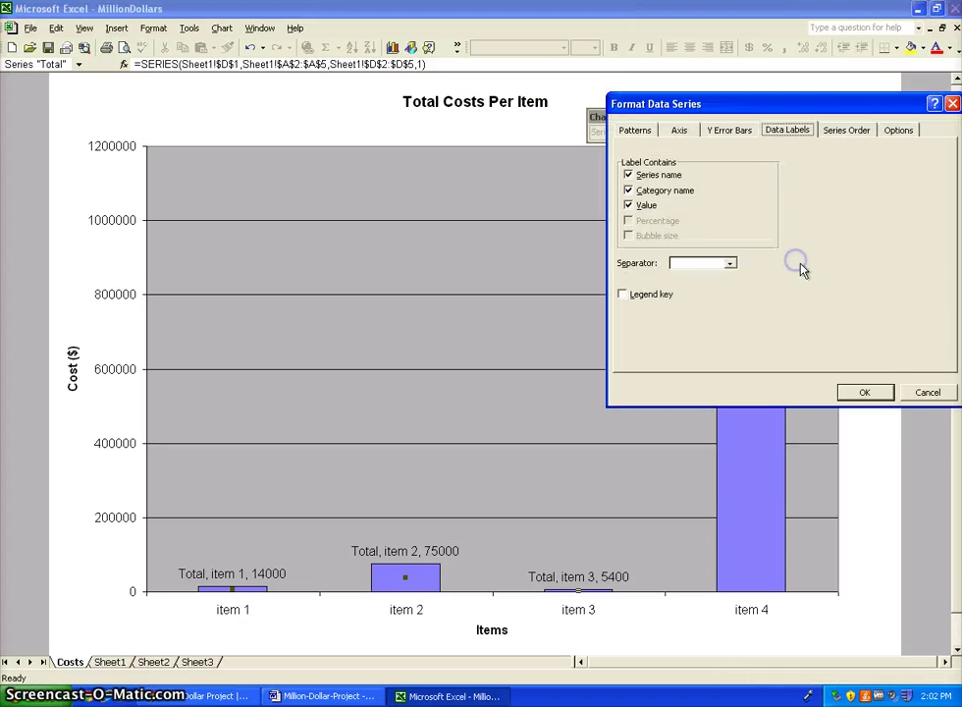
left_click(636, 192)
left_click(864, 393)
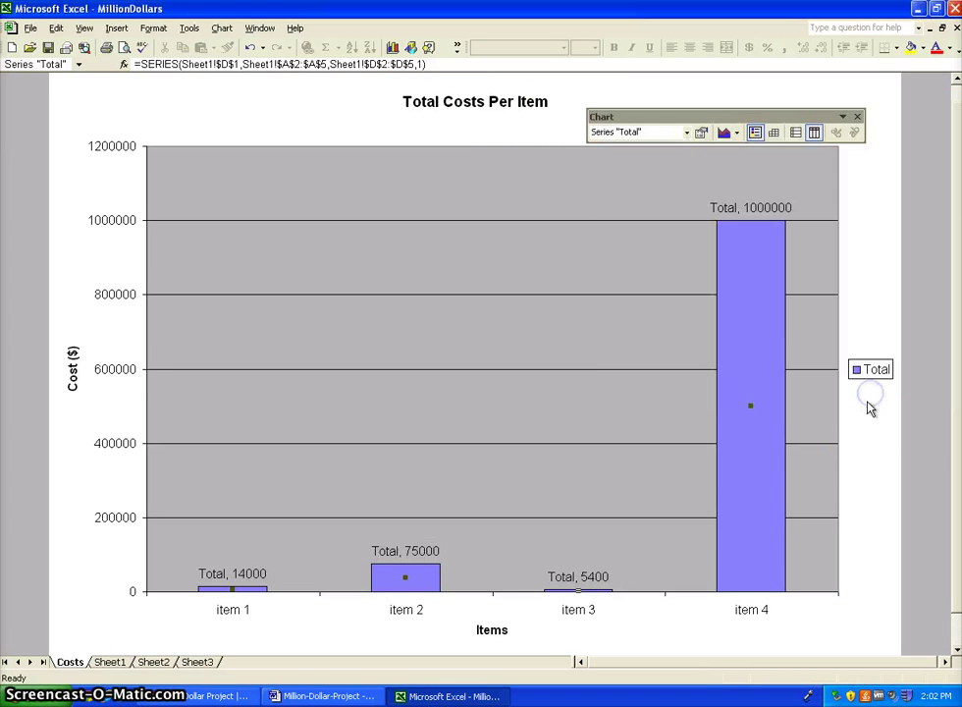
right_click(751, 258)
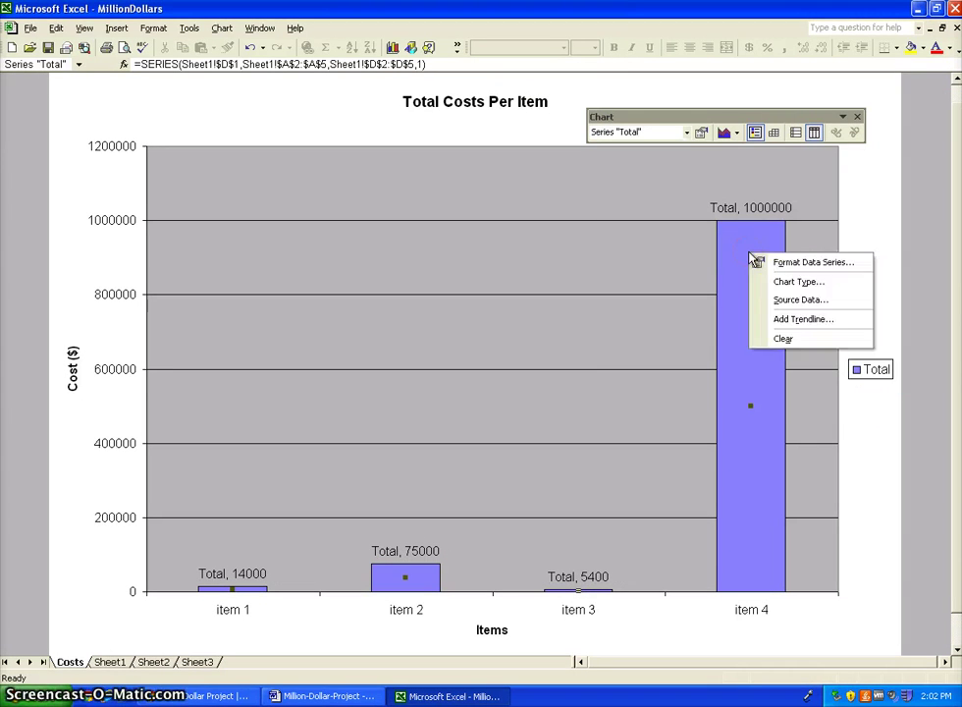
Set the plot area fill to None so the grey background becomes white
left_click(559, 282)
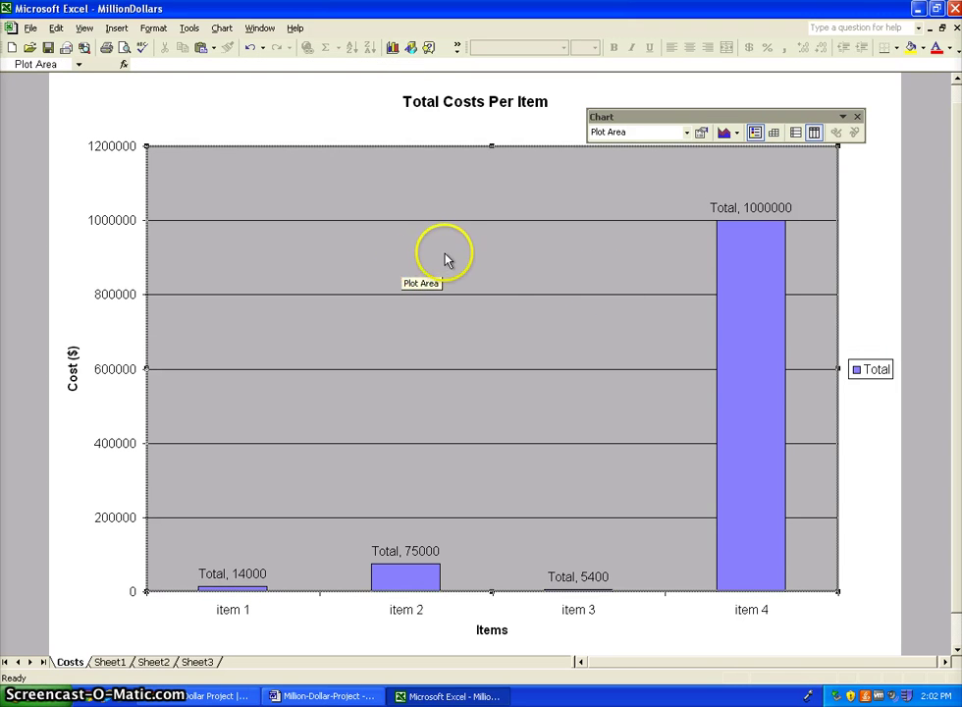
double_click(444, 258)
left_click(585, 189)
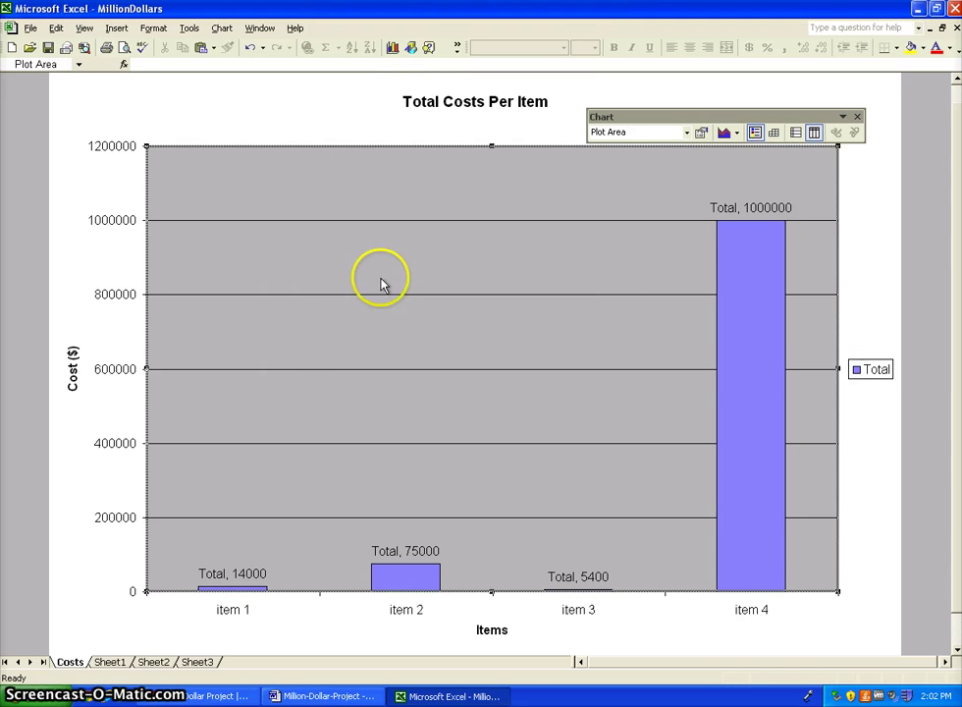
double_click(346, 263)
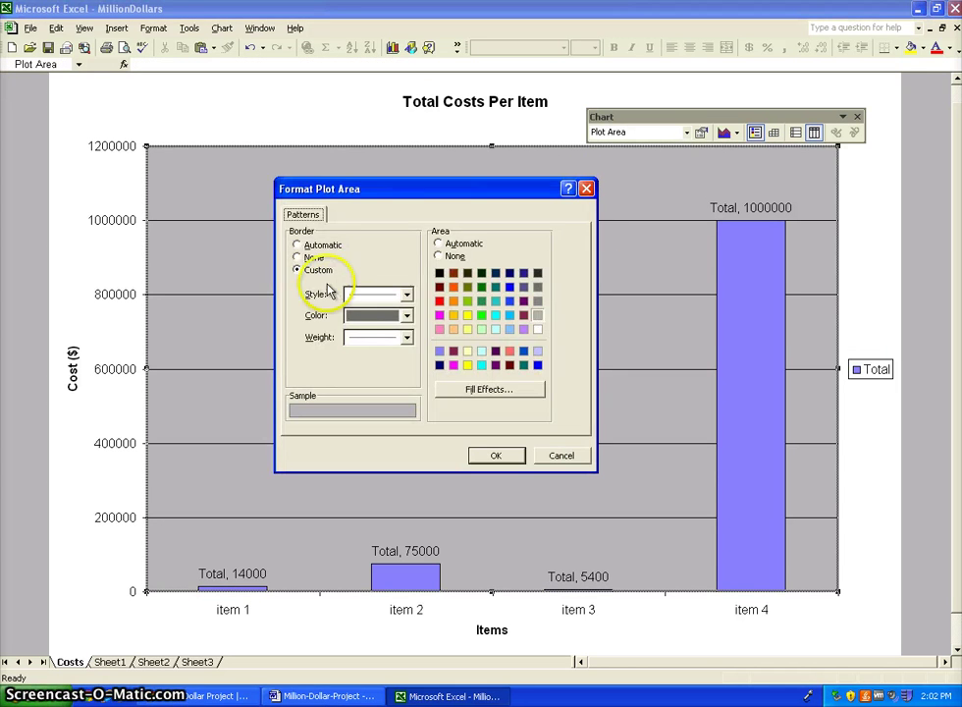
left_click(439, 257)
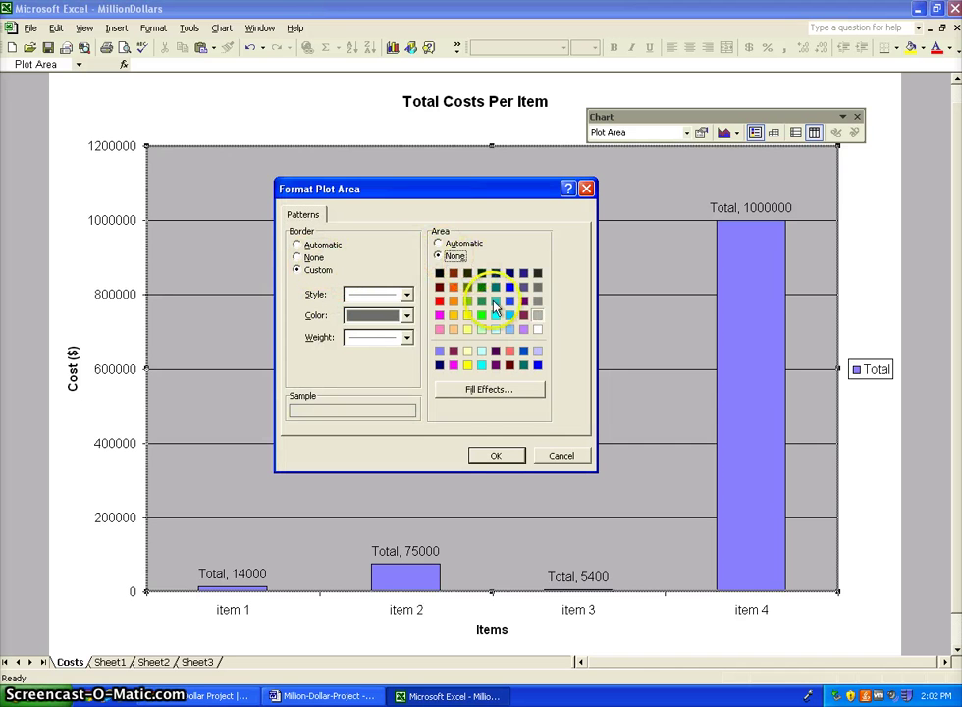
left_click(496, 457)
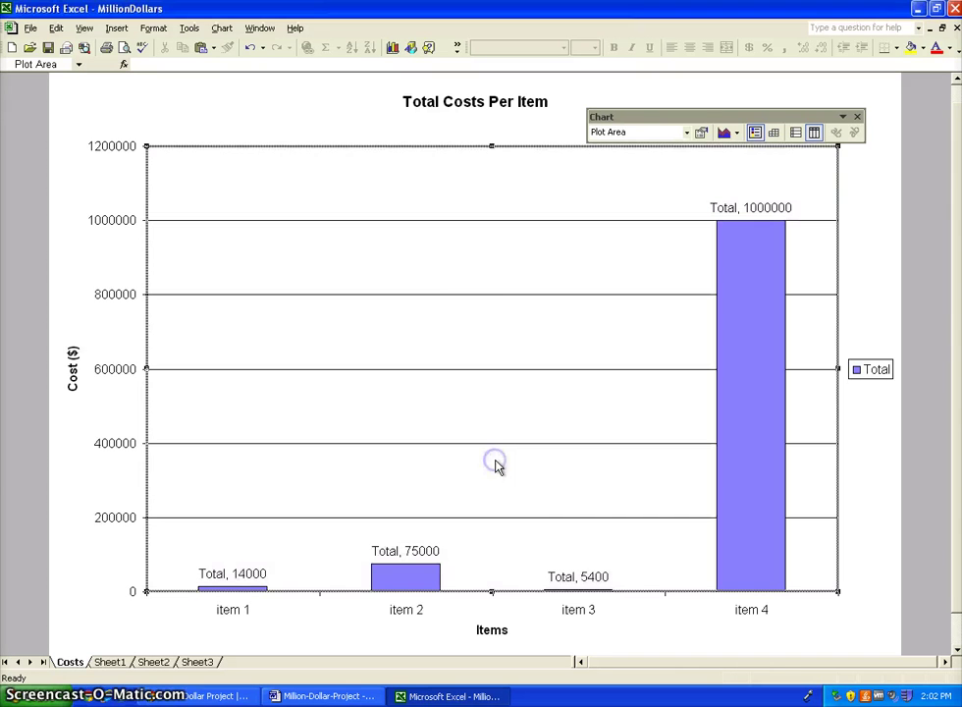
left_click(339, 125)
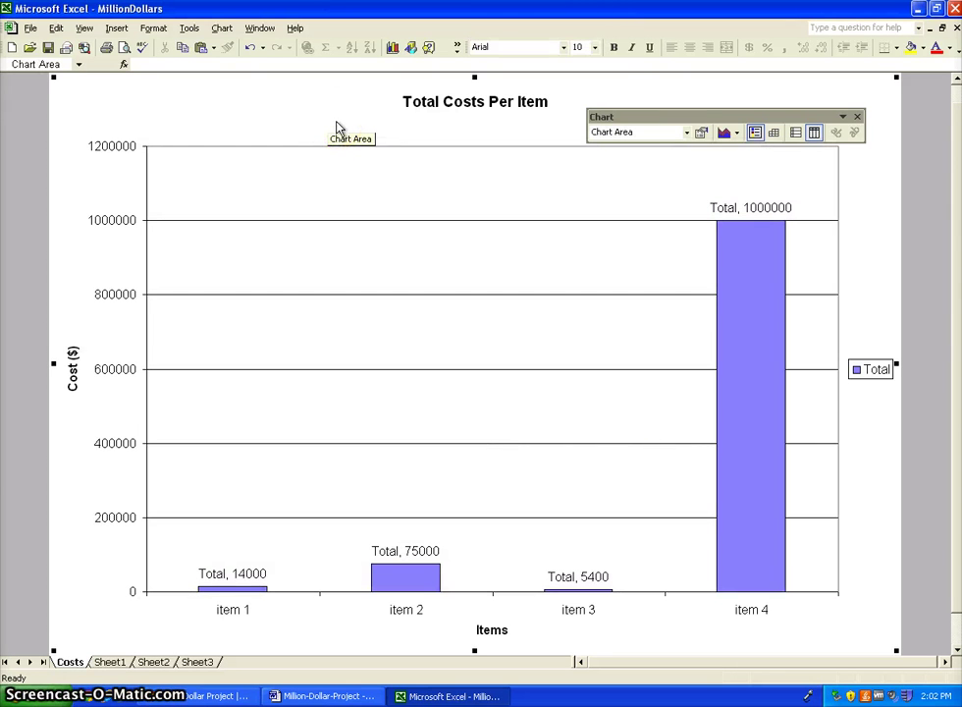
left_click(105, 664)
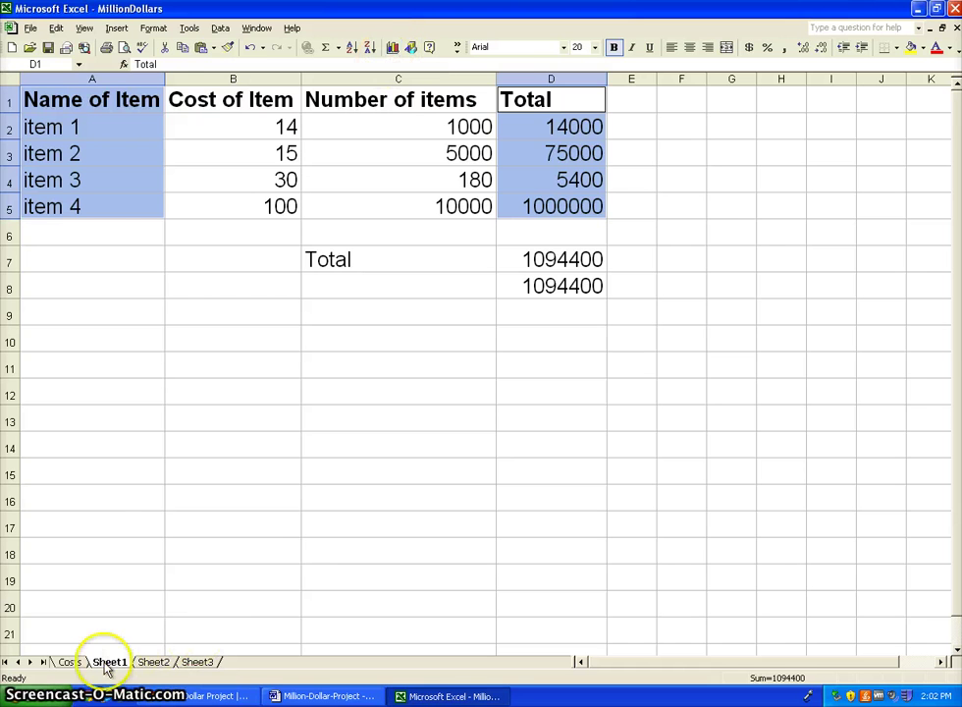
left_click(71, 662)
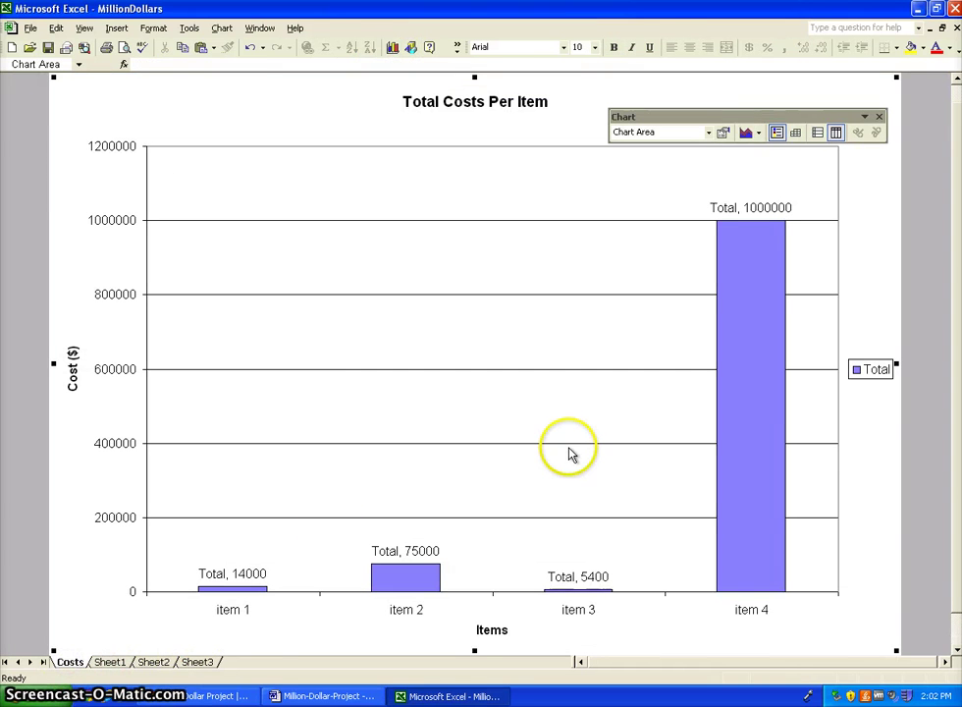